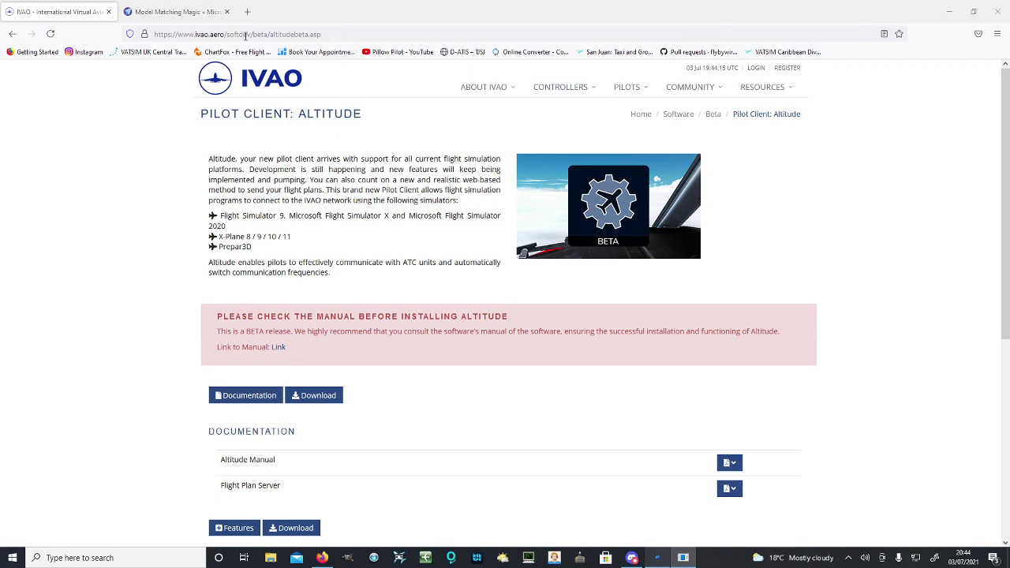
Step: View the download options for Altitude for Microsoft Flight Simulator 2020 on the IVAO page
{"action": "scroll", "coordinate": [162, 282], "scroll_direction": "down", "scroll_amount": 4}
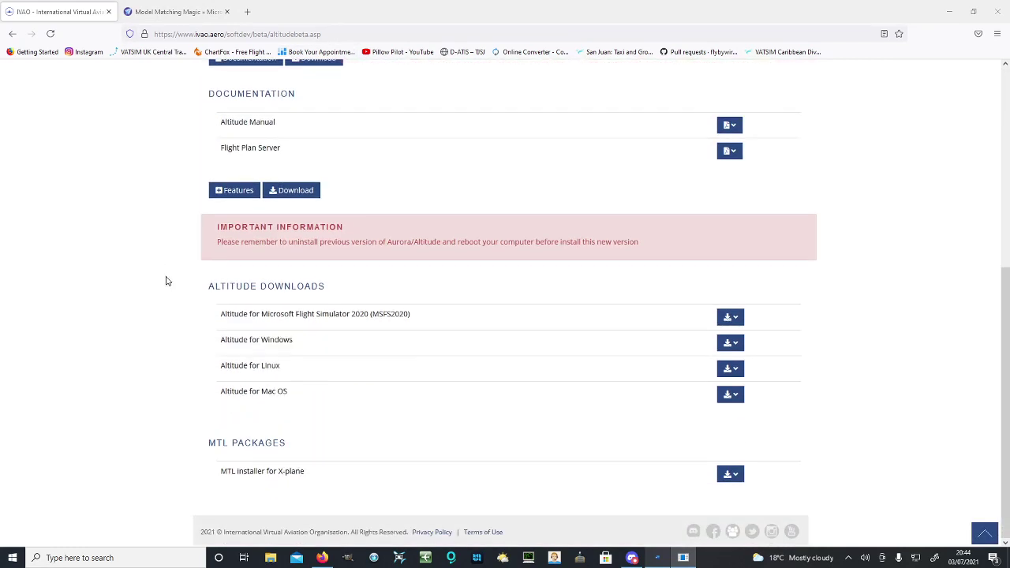
{"action": "left_click_drag", "start_coordinate": [208, 316], "coordinate": [416, 320]}
{"action": "left_click", "coordinate": [422, 321]}
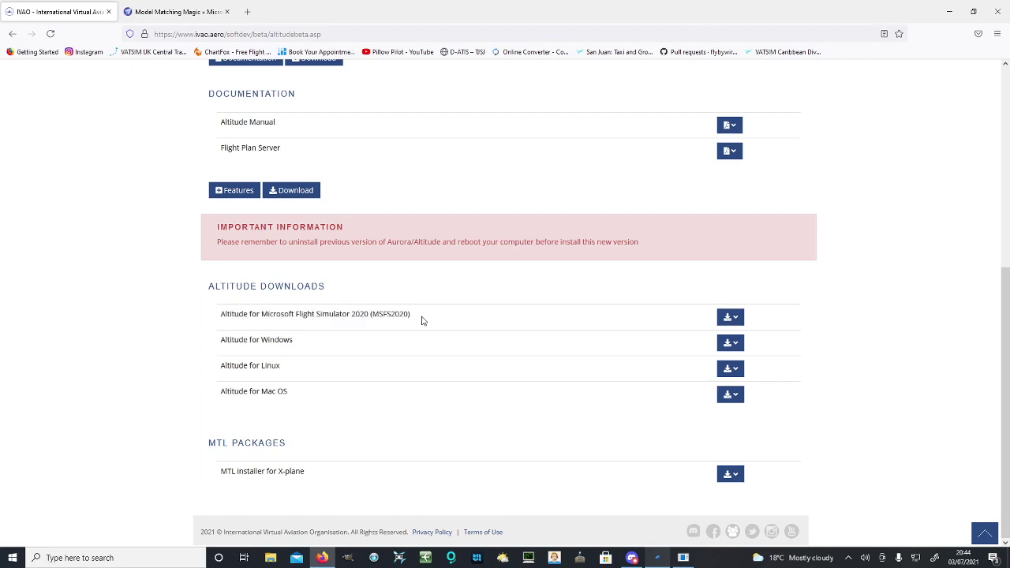
{"action": "left_click", "coordinate": [731, 318]}
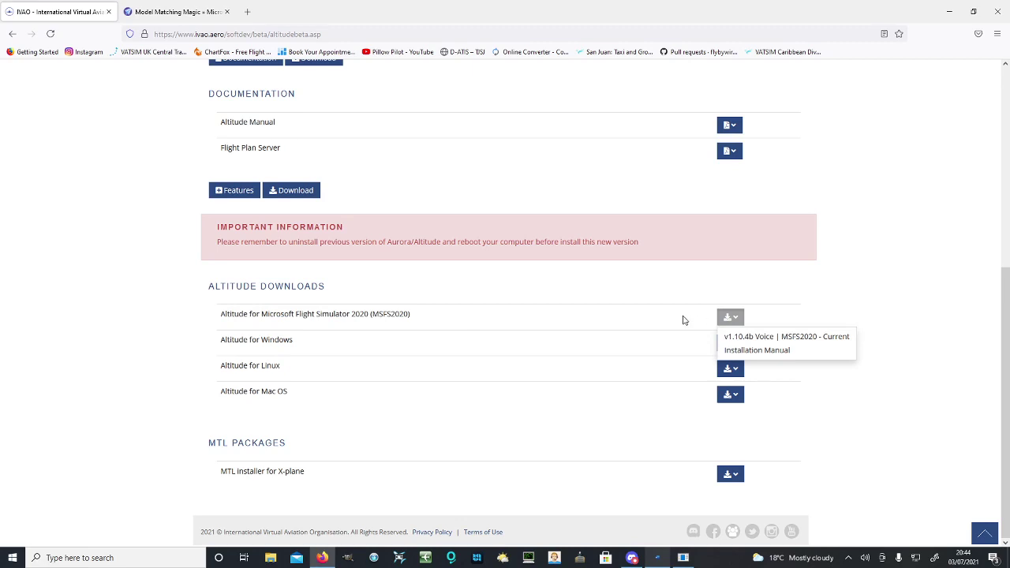
{"action": "left_click", "coordinate": [724, 294]}
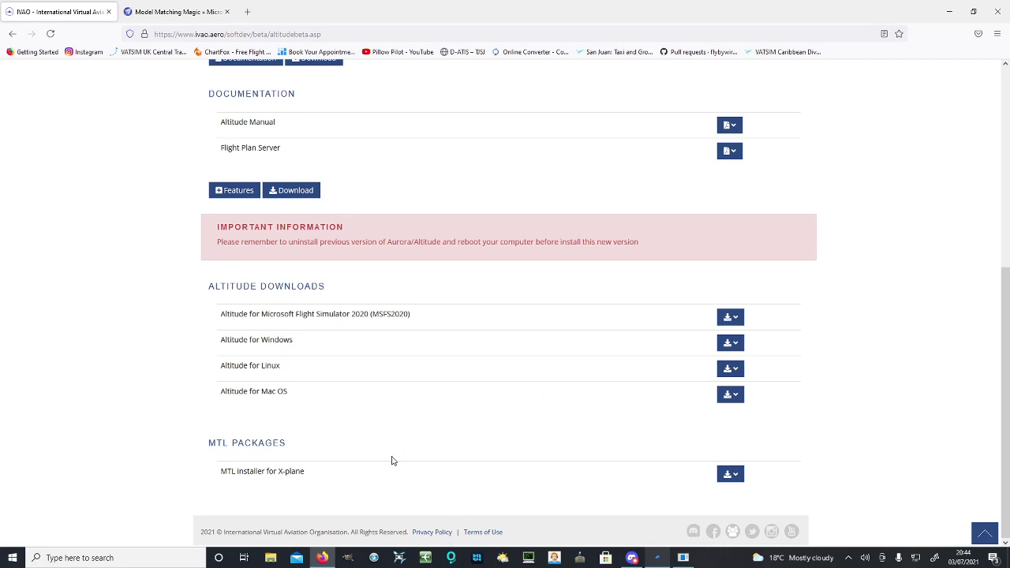
Step: In File Explorer, open the Flight Simulator Community folder and locate the ivao_x-csl folder
{"action": "left_click", "coordinate": [271, 557]}
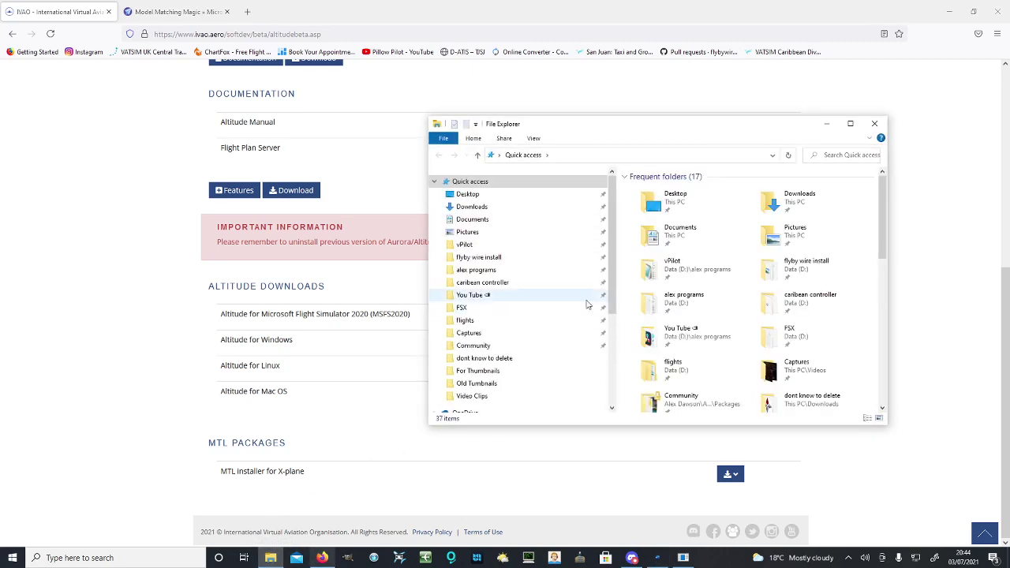
{"action": "left_click", "coordinate": [474, 332]}
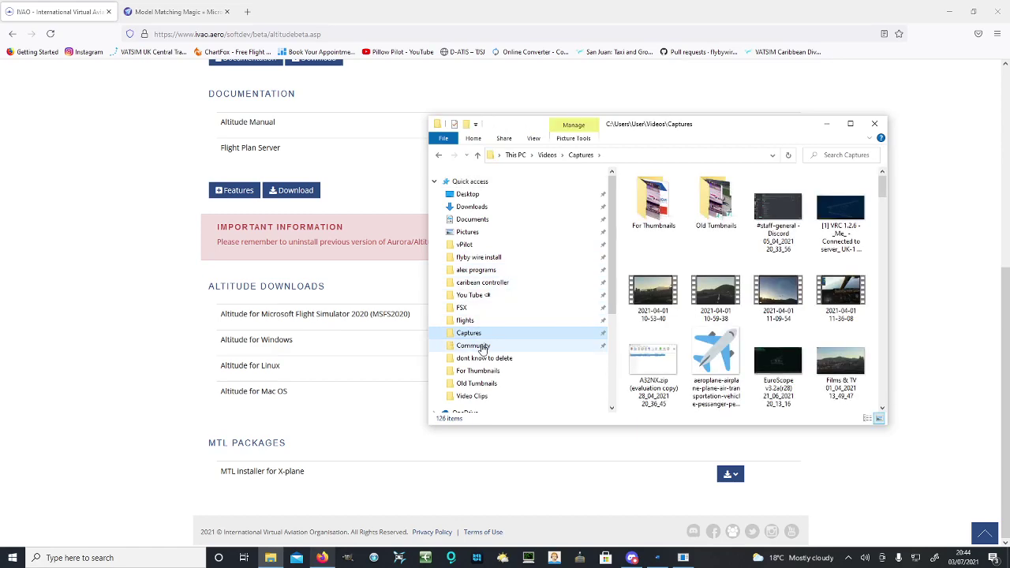
{"action": "left_click", "coordinate": [473, 345]}
{"action": "left_click_drag", "start_coordinate": [709, 126], "coordinate": [576, 133]}
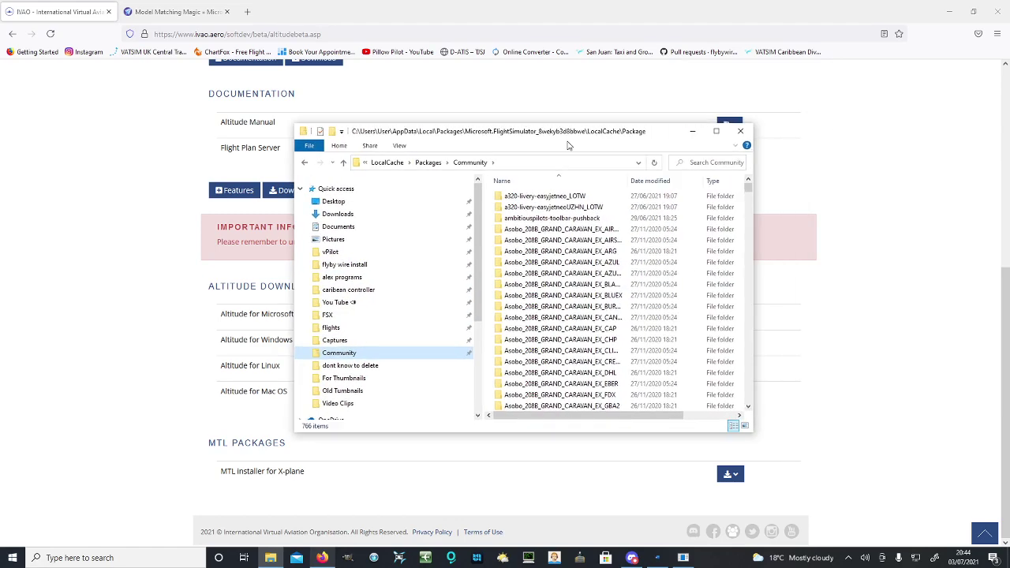
{"action": "scroll", "coordinate": [649, 285], "scroll_direction": "down", "scroll_amount": 5}
{"action": "left_click_drag", "start_coordinate": [746, 191], "coordinate": [744, 339]}
{"action": "scroll", "coordinate": [624, 286], "scroll_direction": "down", "scroll_amount": 20}
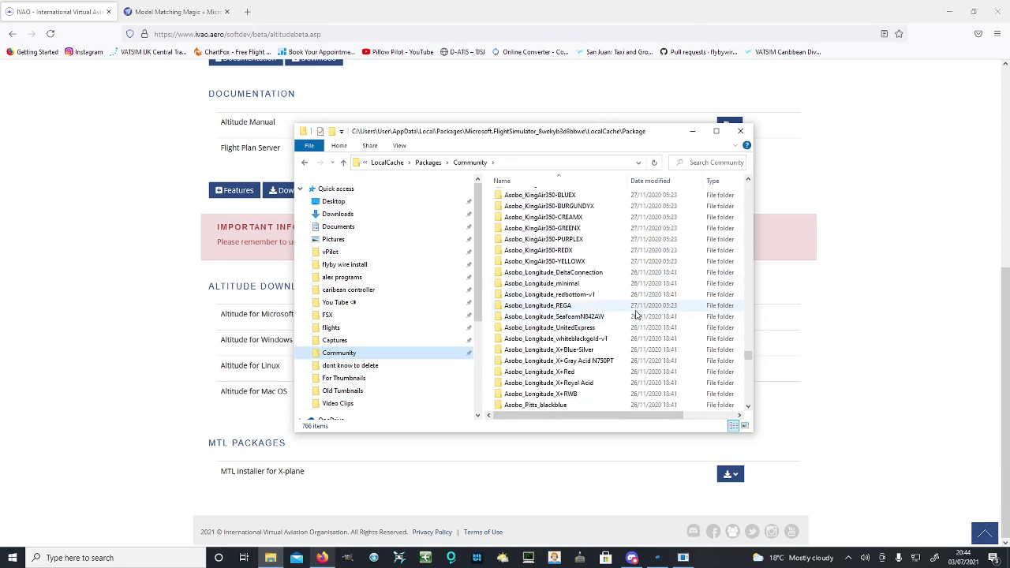
{"action": "scroll", "coordinate": [632, 315], "scroll_direction": "down", "scroll_amount": 15}
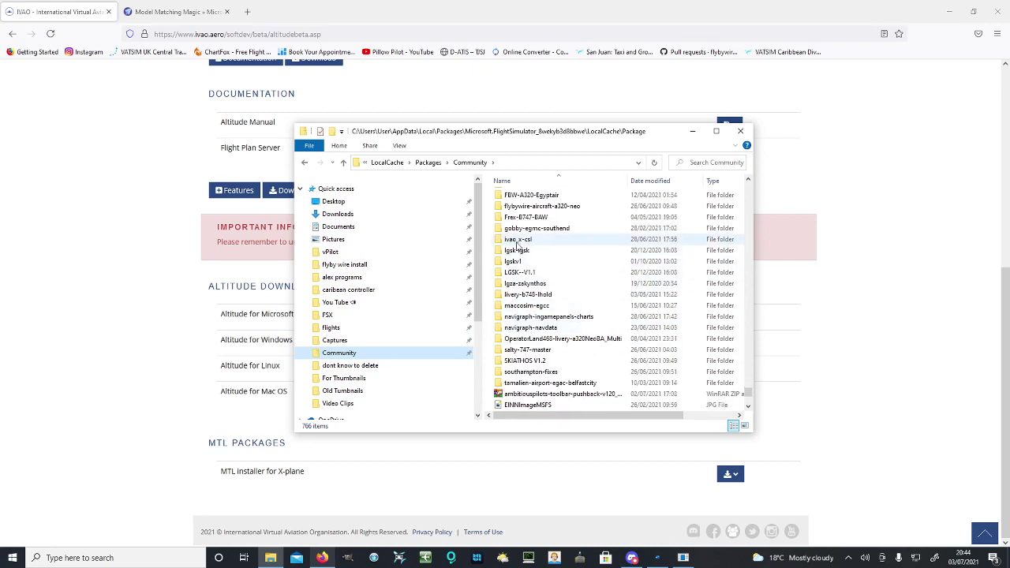
Step: Look through the IVAO models in ivao_x-csl's SimObjects\Airplanes folder, return to ivao_x-csl and move the window aside
{"action": "double_click", "coordinate": [555, 241]}
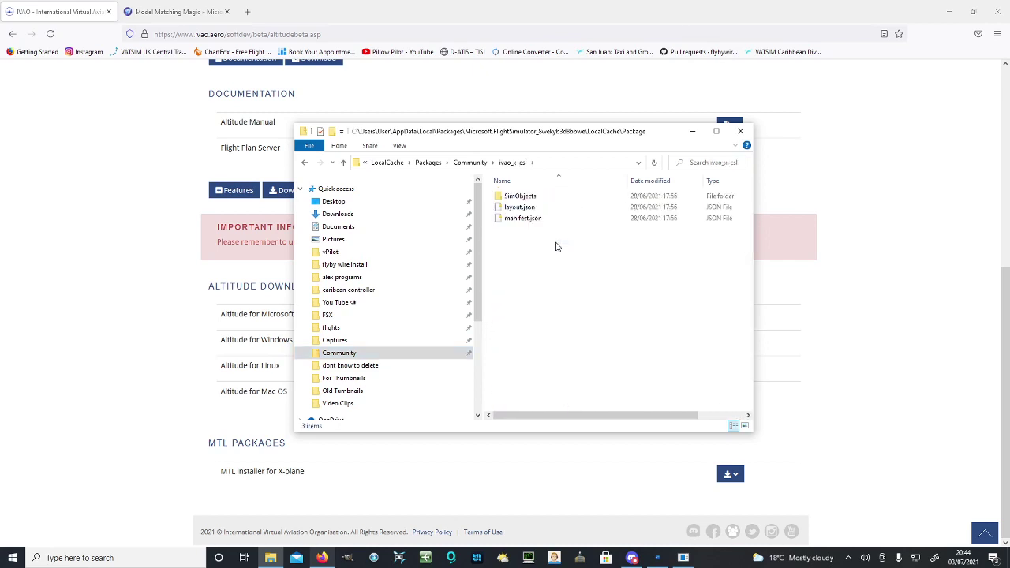
{"action": "double_click", "coordinate": [561, 195]}
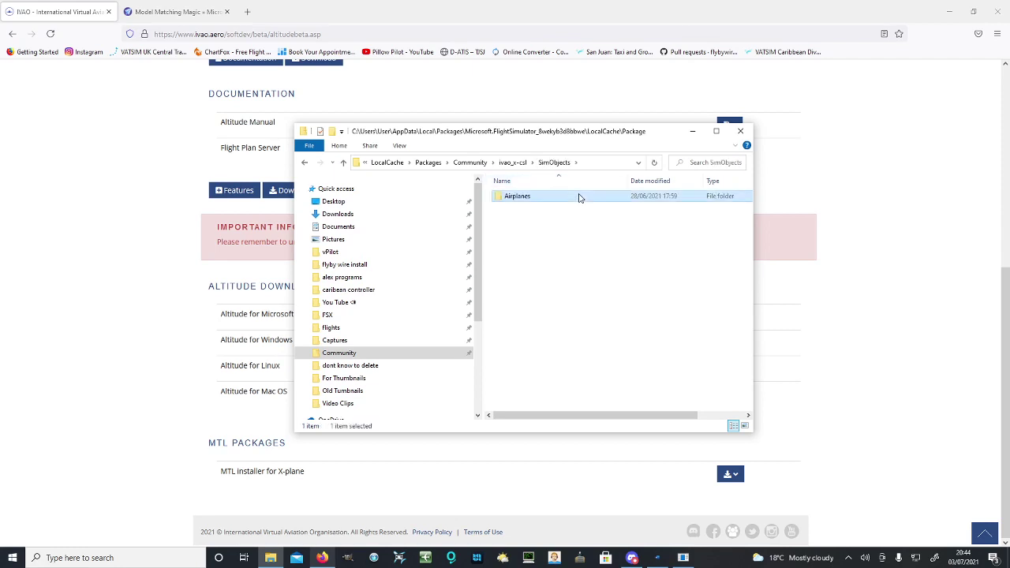
{"action": "double_click", "coordinate": [580, 195]}
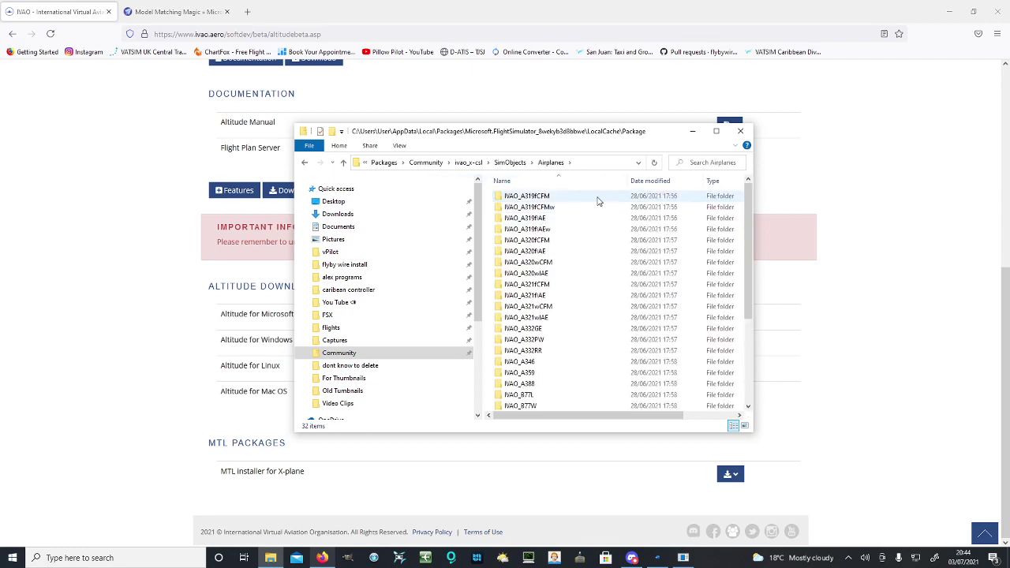
{"action": "left_click", "coordinate": [343, 163]}
{"action": "left_click", "coordinate": [343, 163]}
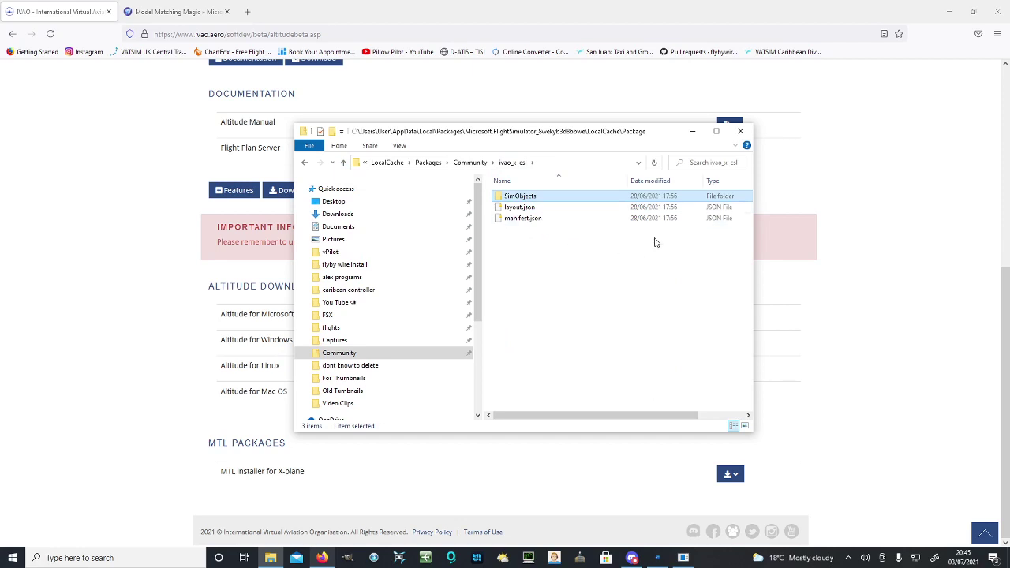
{"action": "left_click_drag", "start_coordinate": [609, 139], "coordinate": [0, 256]}
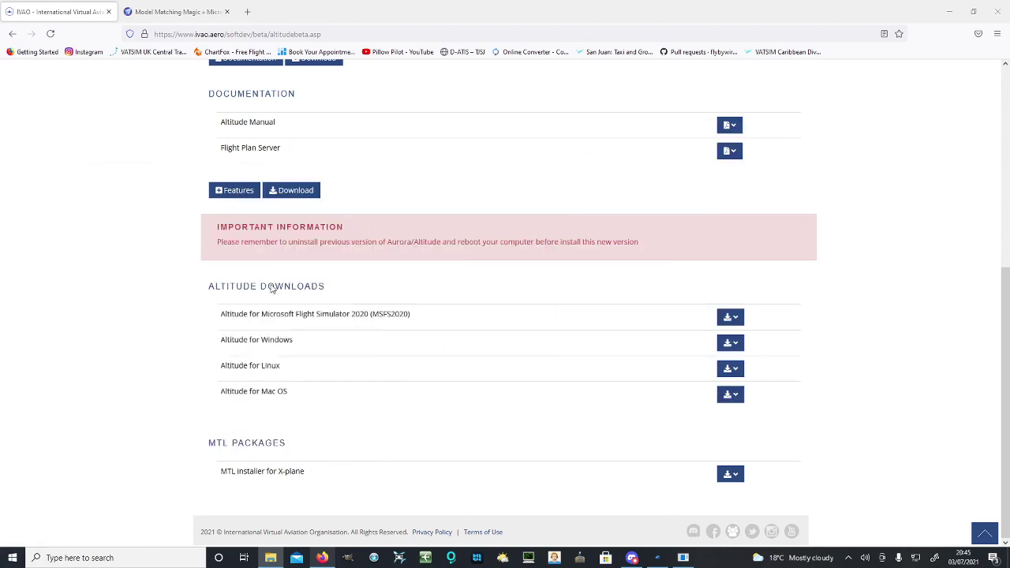
Step: Switch to the Model Matching Magic page in the browser and view its 1.0.2 download section
{"action": "left_click", "coordinate": [147, 239]}
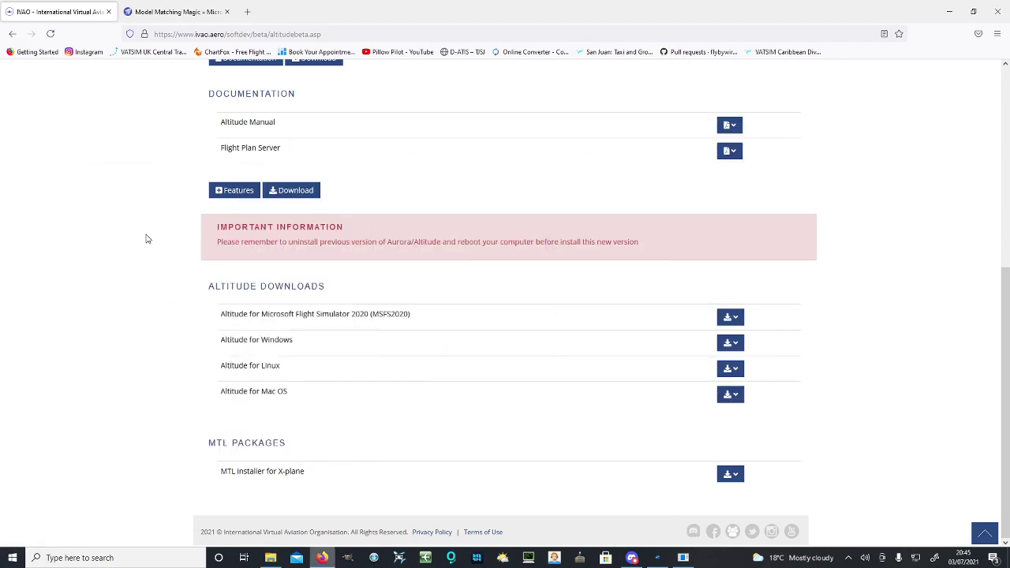
{"action": "left_click", "coordinate": [173, 7]}
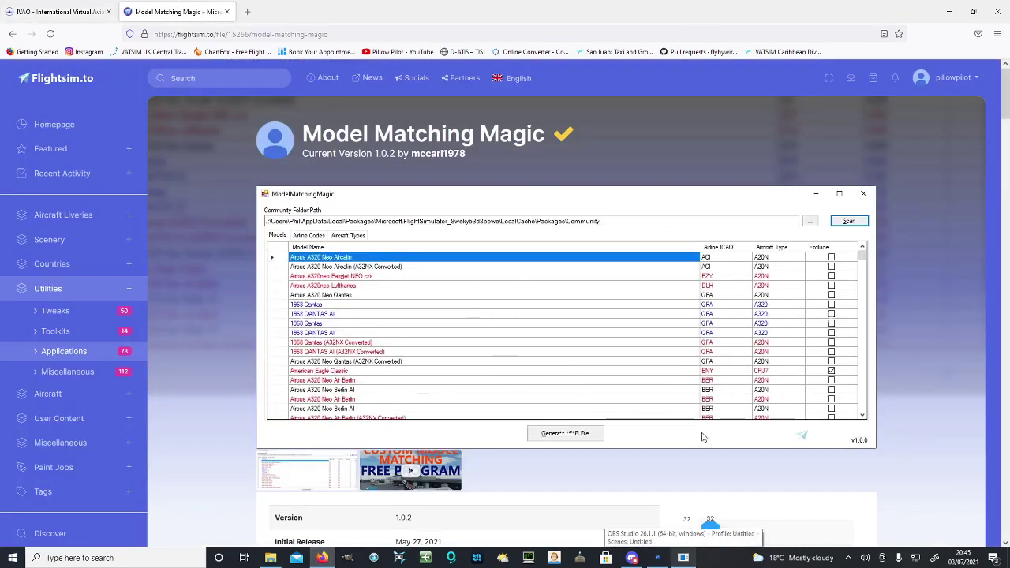
{"action": "scroll", "coordinate": [703, 437], "scroll_direction": "down", "scroll_amount": 5}
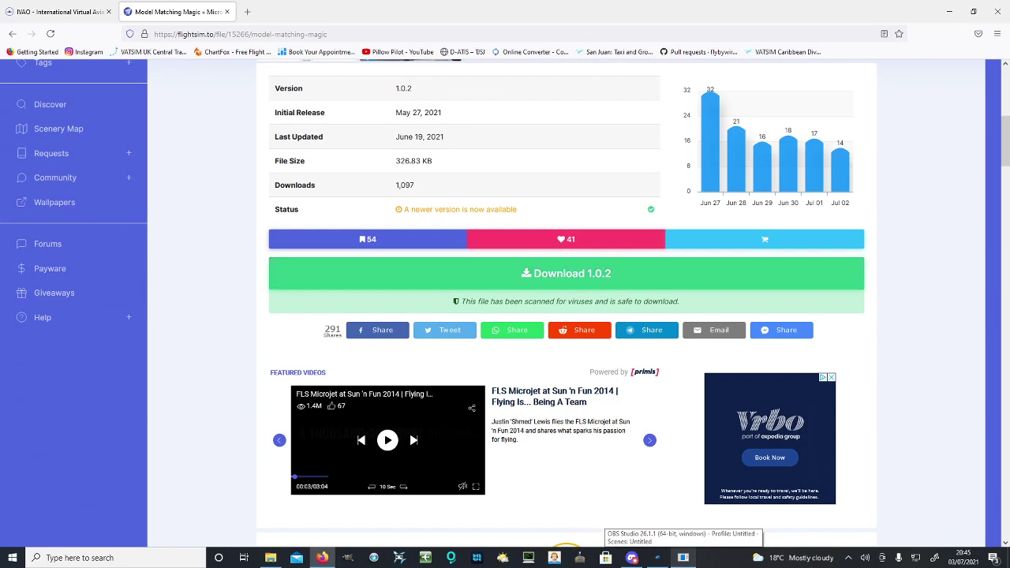
Step: Launch ModelMatchingMagic from the D:\flights\ModelMatchingMagic folder and move its window clear of the page's side menu
{"action": "key", "text": "super+e"}
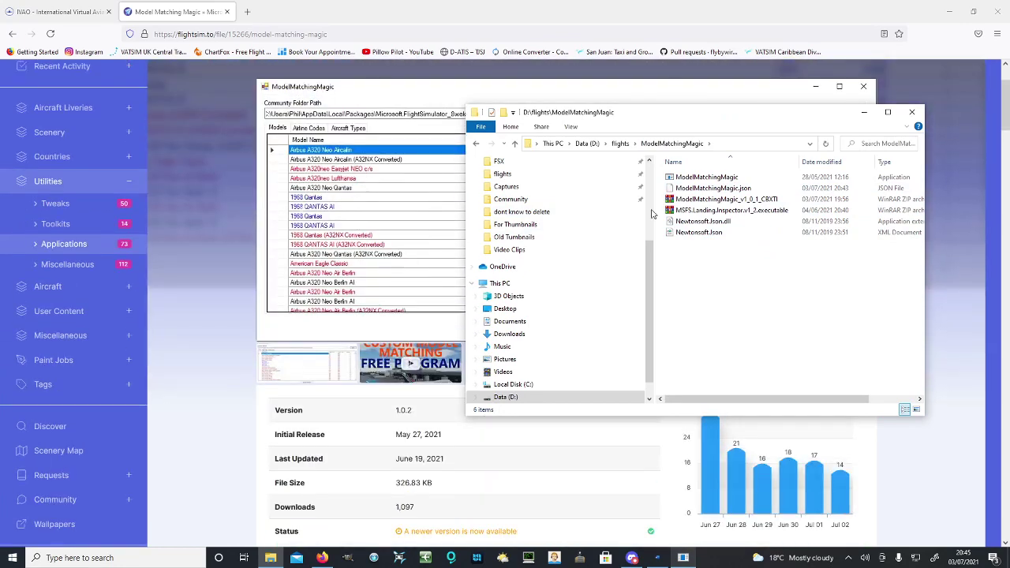
{"action": "left_click", "coordinate": [696, 178]}
{"action": "double_click", "coordinate": [696, 178]}
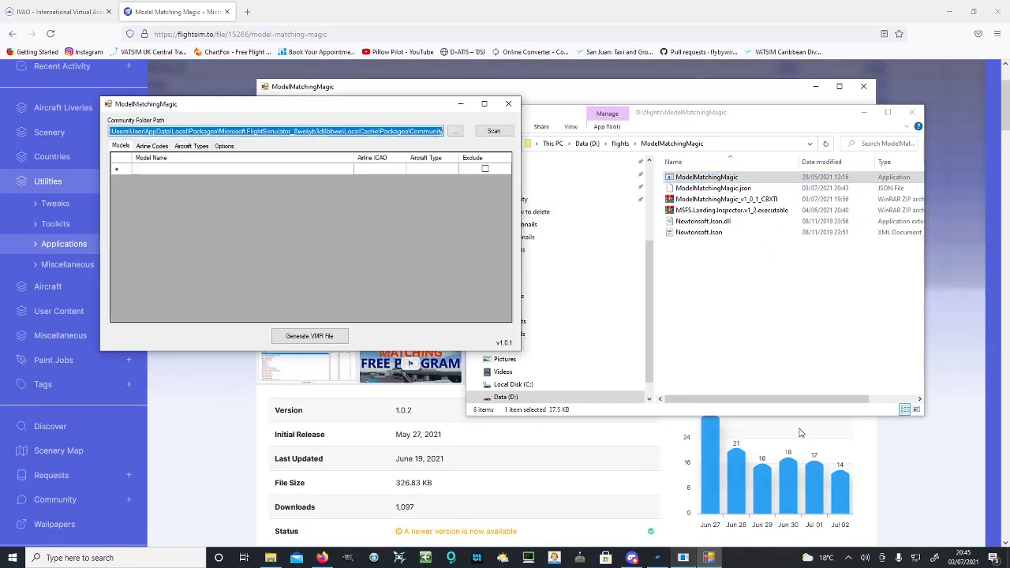
{"action": "left_click_drag", "start_coordinate": [255, 104], "coordinate": [616, 127]}
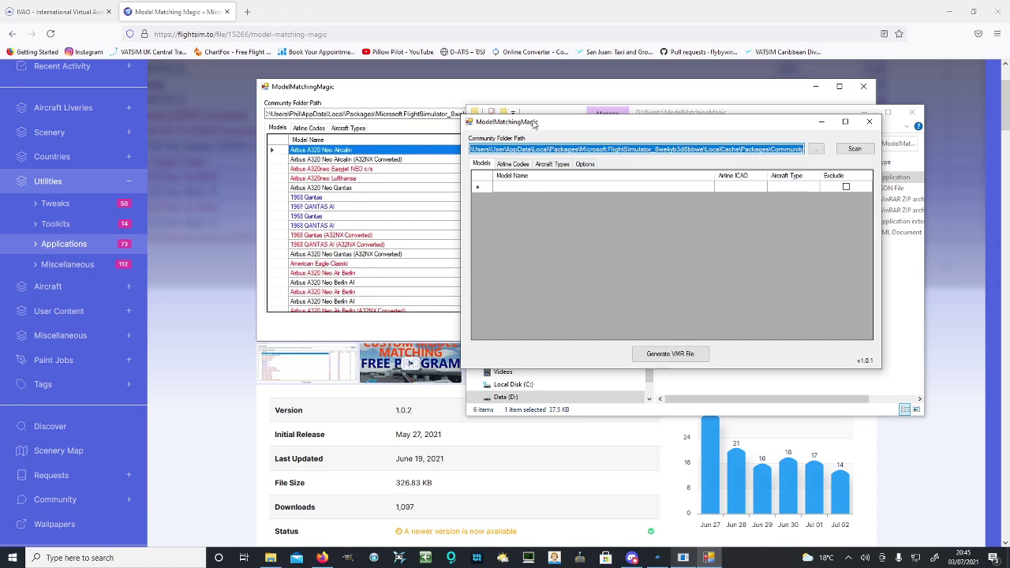
Step: Check the Include IVAO Models option and compare the Community Folder Path with the Community folder in File Explorer
{"action": "left_click", "coordinate": [586, 166]}
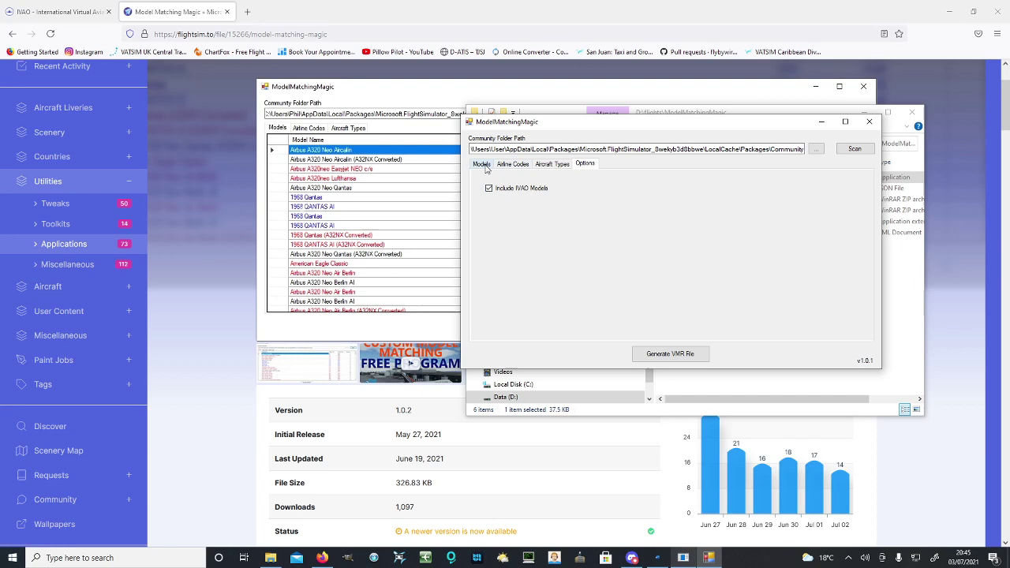
{"action": "left_click", "coordinate": [482, 164]}
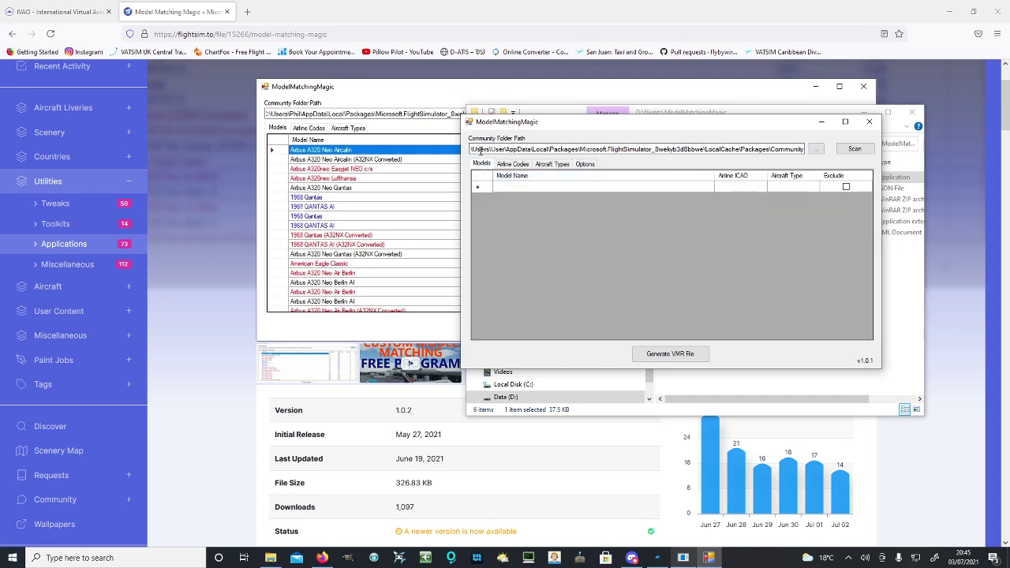
{"action": "left_click_drag", "start_coordinate": [479, 149], "coordinate": [804, 148]}
{"action": "left_click", "coordinate": [641, 149]}
{"action": "left_click", "coordinate": [270, 558]}
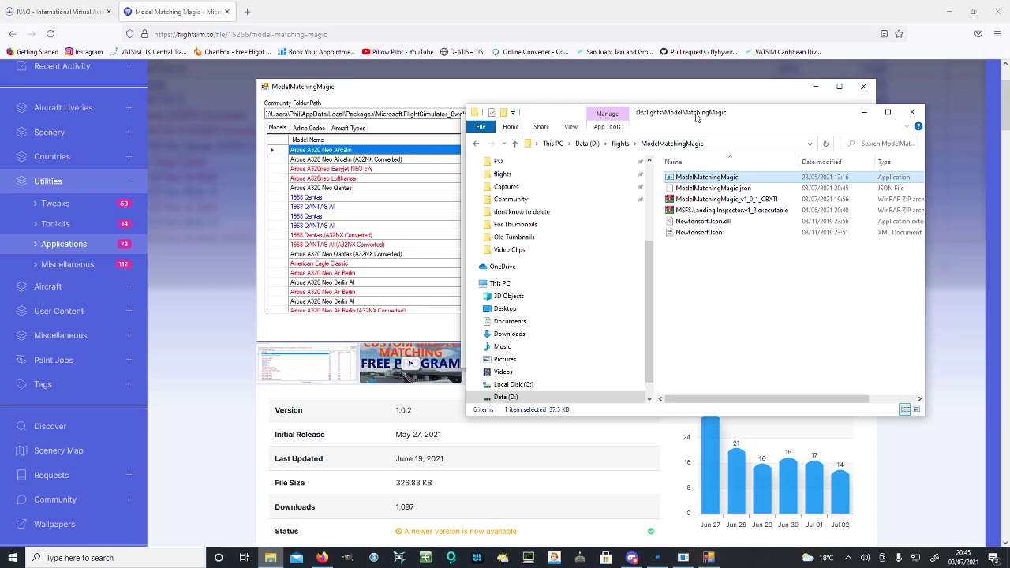
{"action": "left_click_drag", "start_coordinate": [696, 117], "coordinate": [430, 181]}
{"action": "left_click", "coordinate": [245, 264]}
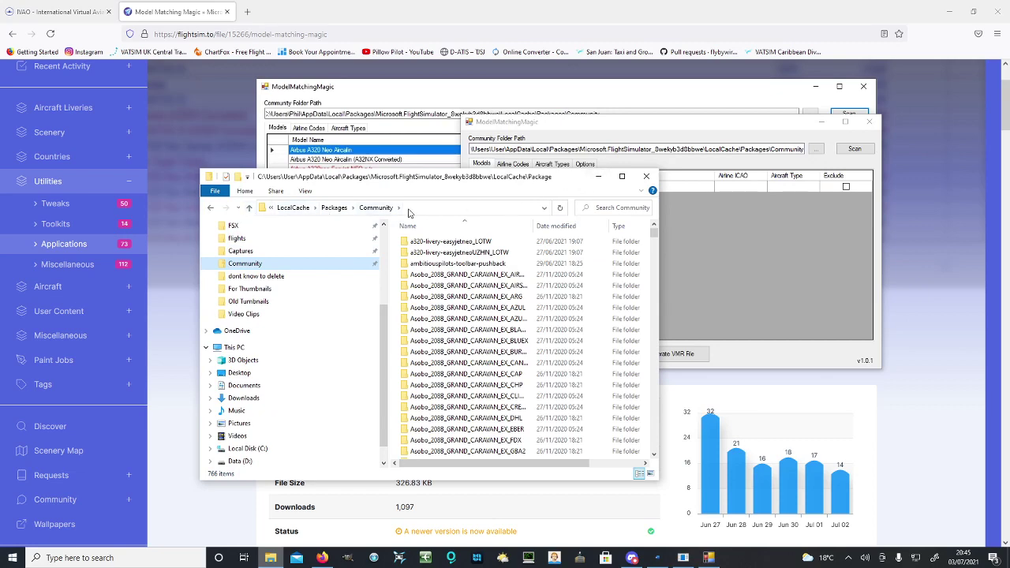
{"action": "left_click", "coordinate": [646, 176]}
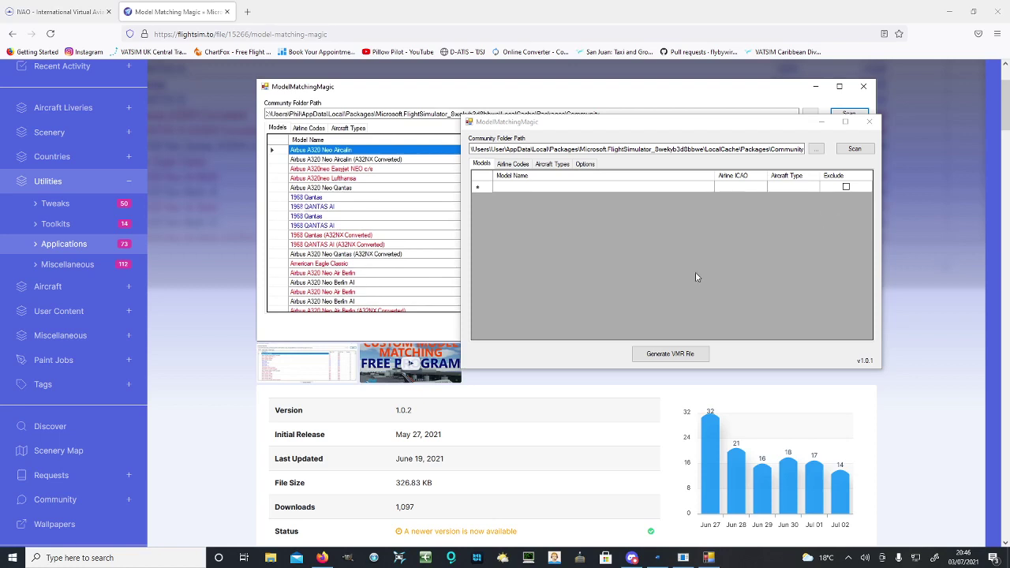
Step: Scan the Community folder for aircraft models and dismiss the news and weather feed
{"action": "left_click", "coordinate": [855, 148]}
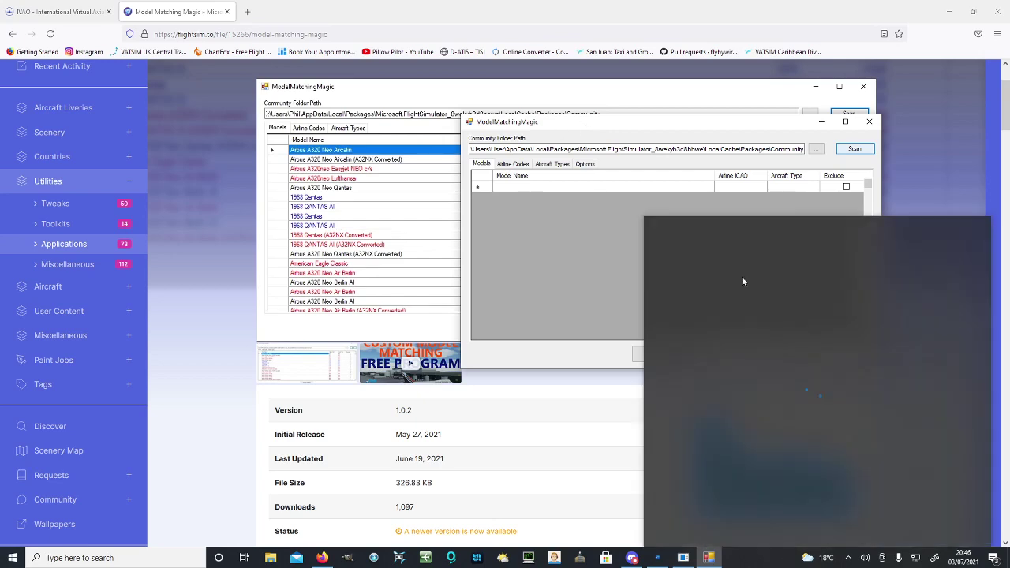
{"action": "left_click", "coordinate": [556, 318]}
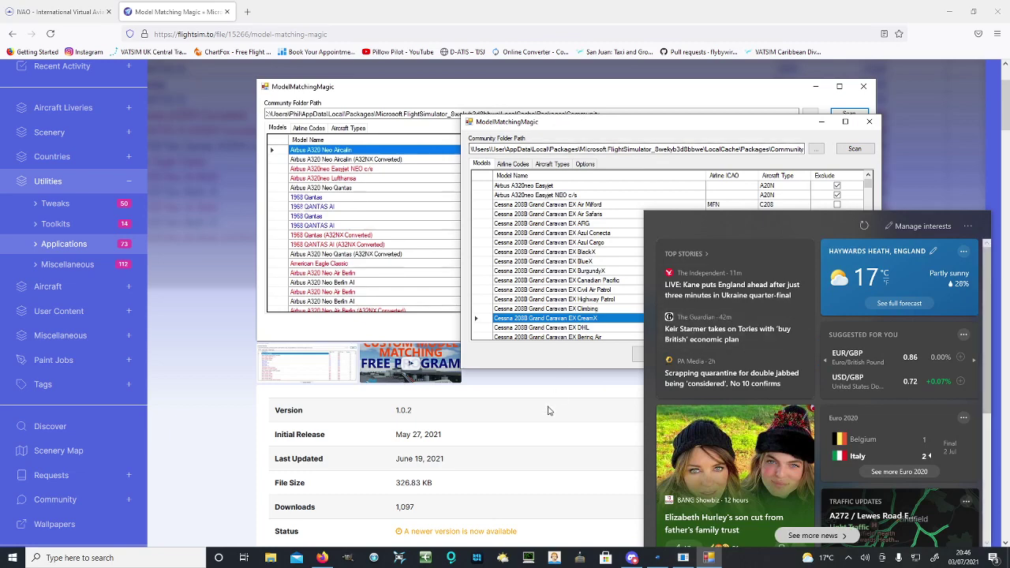
{"action": "key", "text": "alt+F4"}
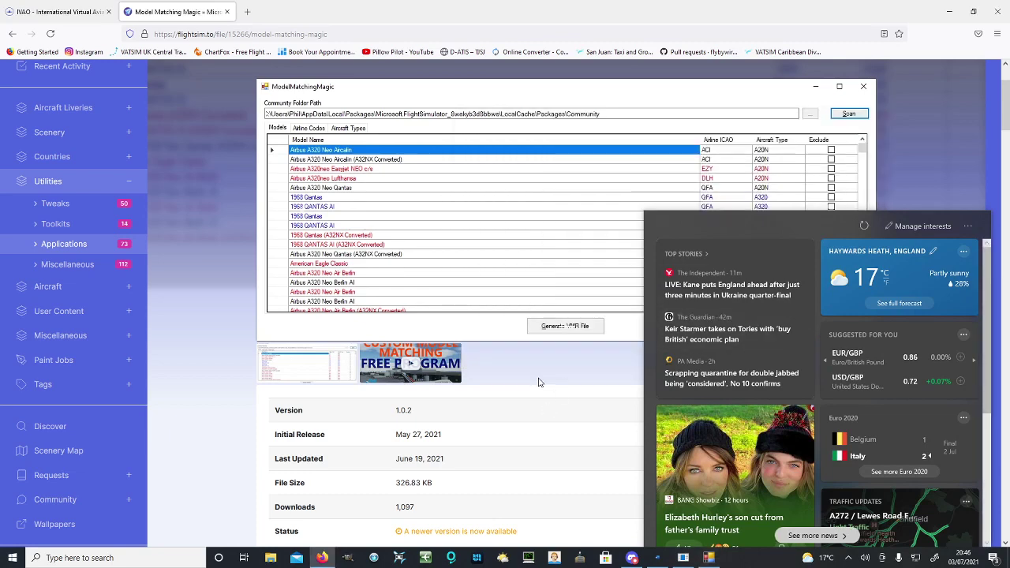
{"action": "left_click", "coordinate": [805, 558]}
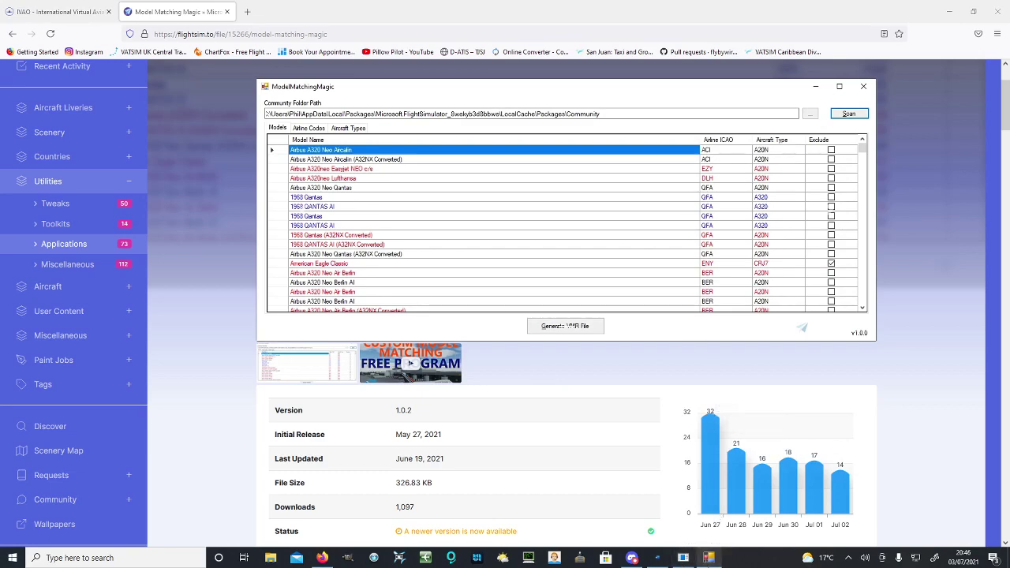
Step: Bring the ModelMatchingMagic window back to the front and look through the scanned model list, returning to its start
{"action": "scroll", "coordinate": [431, 234], "scroll_direction": "down", "scroll_amount": 2}
{"action": "scroll", "coordinate": [431, 234], "scroll_direction": "up", "scroll_amount": 3}
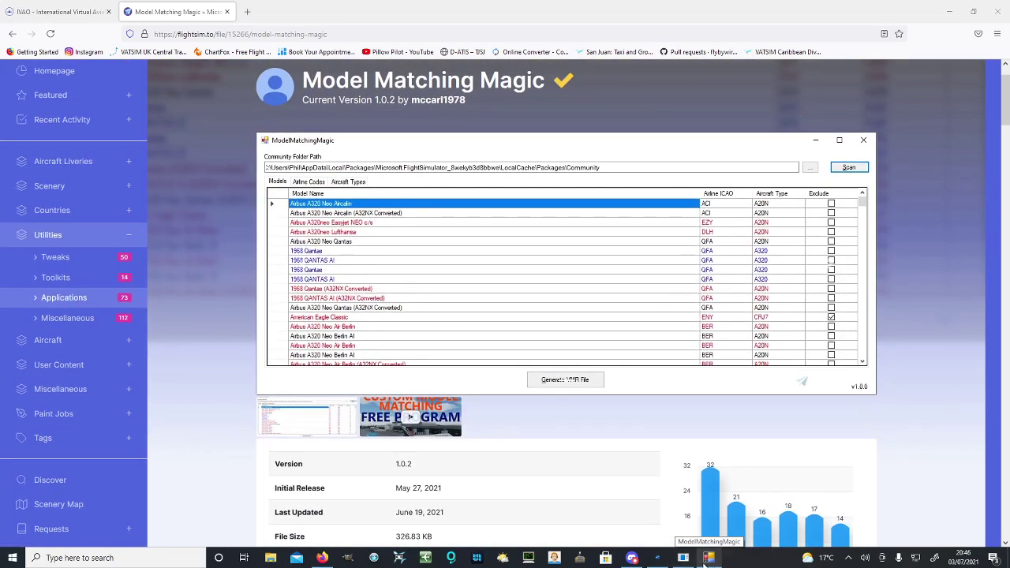
{"action": "left_click", "coordinate": [709, 558]}
{"action": "scroll", "coordinate": [571, 247], "scroll_direction": "down", "scroll_amount": 10}
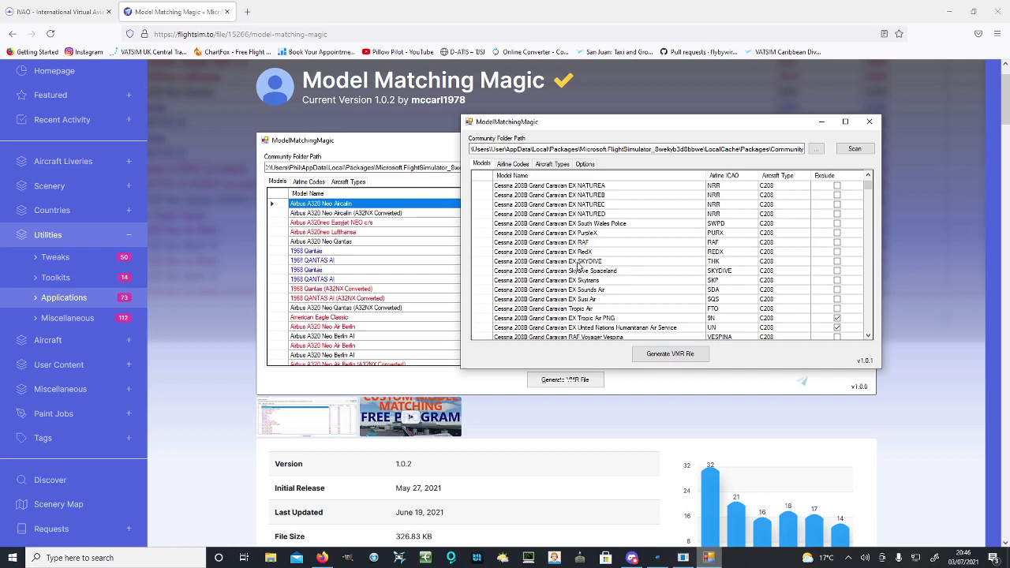
{"action": "scroll", "coordinate": [659, 289], "scroll_direction": "down", "scroll_amount": 5}
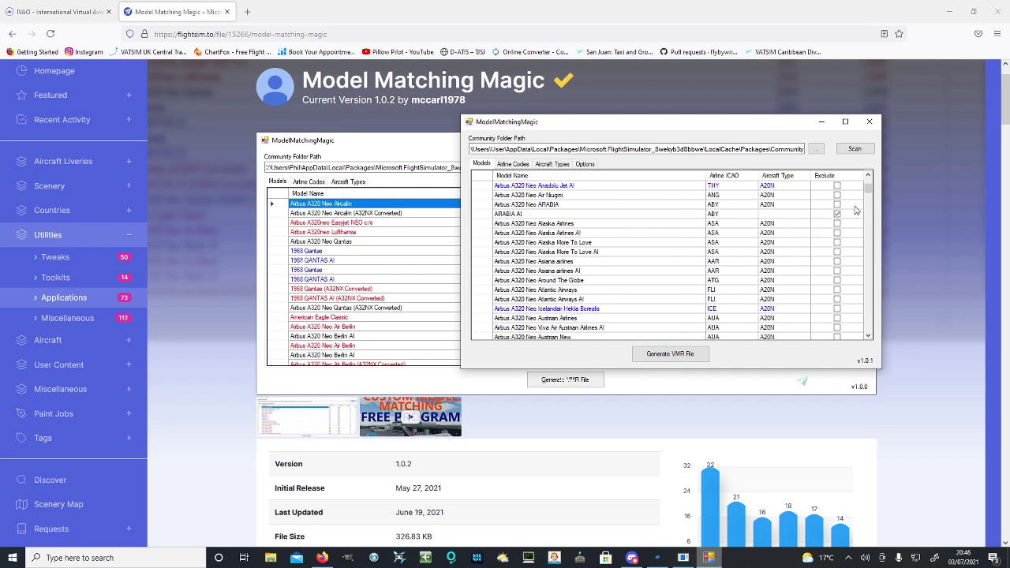
{"action": "left_click_drag", "start_coordinate": [868, 193], "coordinate": [849, 184]}
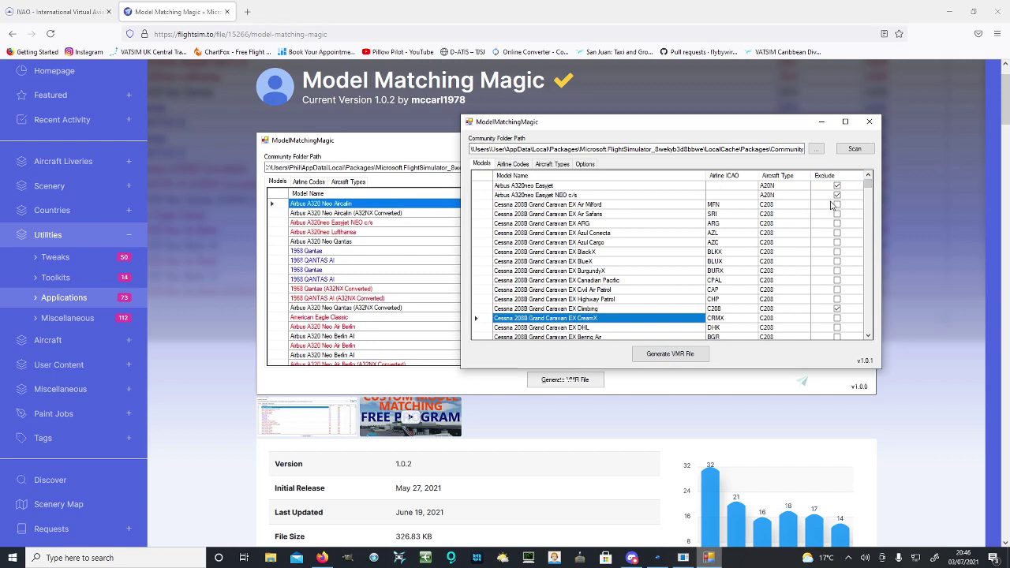
Step: Clear the Exclude option for the Airbus A320neo Easyjet NEO c/s and Airbus A320neo Easyjet models
{"action": "left_click", "coordinate": [838, 195]}
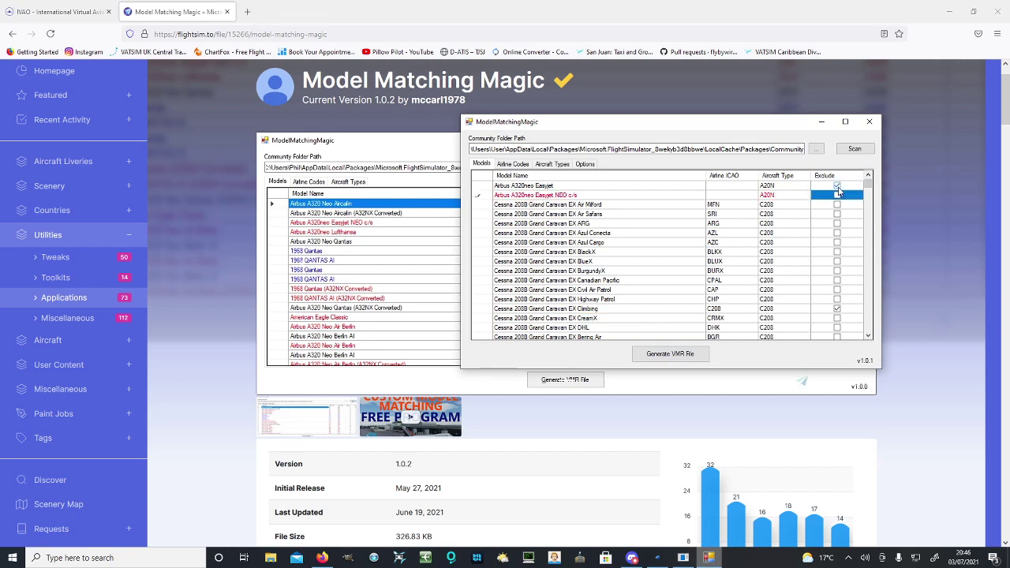
{"action": "left_click", "coordinate": [837, 186]}
{"action": "scroll", "coordinate": [856, 253], "scroll_direction": "down", "scroll_amount": 5}
{"action": "scroll", "coordinate": [846, 253], "scroll_direction": "up", "scroll_amount": 1}
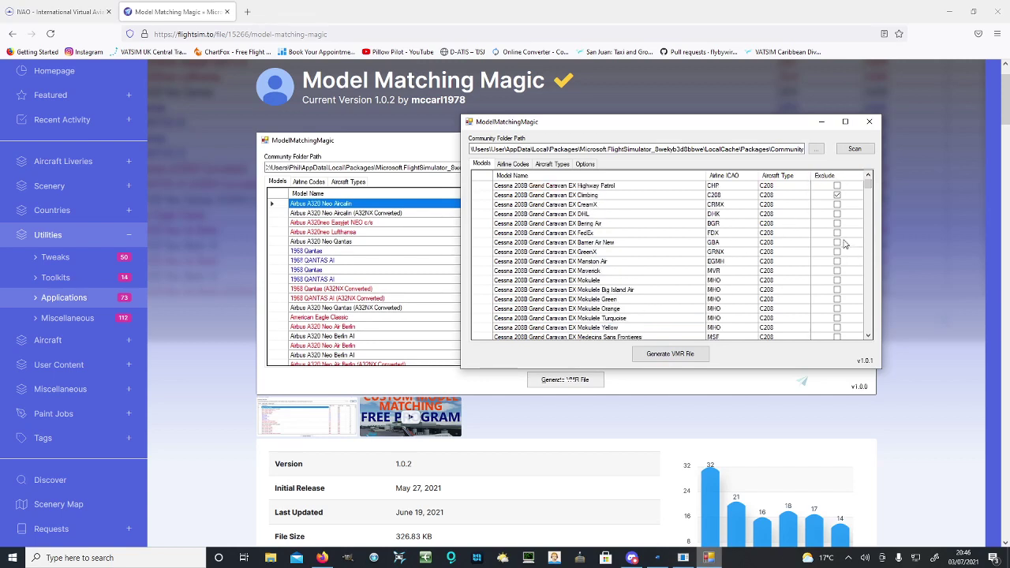
Step: Clear the Exclude option for the Cessna 208B Grand Caravan EX Climbing and ARABIA AI models
{"action": "left_click", "coordinate": [837, 195]}
{"action": "scroll", "coordinate": [868, 189], "scroll_direction": "down", "scroll_amount": 5}
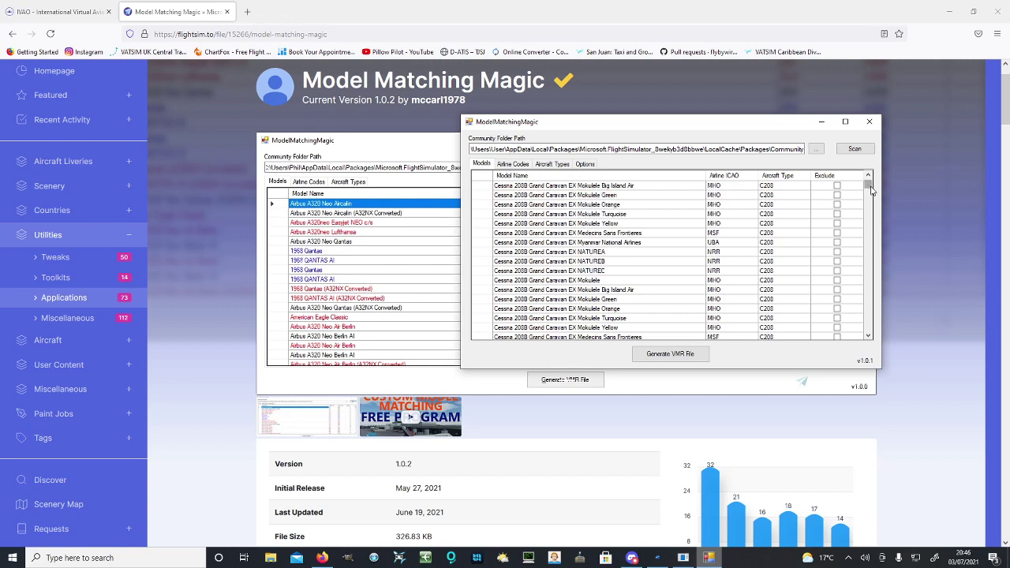
{"action": "left_click_drag", "start_coordinate": [871, 191], "coordinate": [869, 189]}
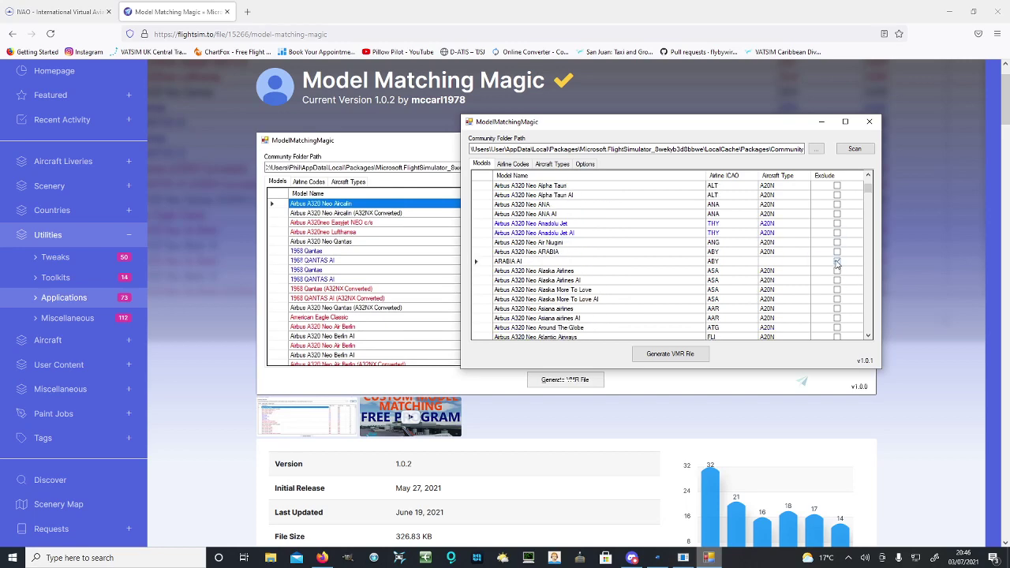
{"action": "left_click", "coordinate": [837, 262]}
{"action": "scroll", "coordinate": [840, 265], "scroll_direction": "down", "scroll_amount": 15}
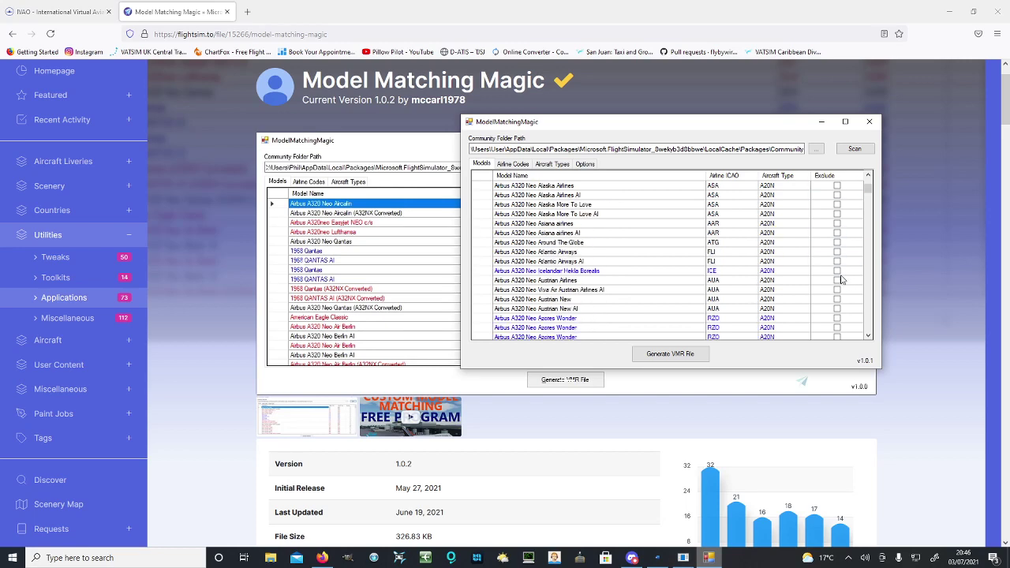
Step: Look through the Airbus A320 Neo models for entries marked Exclude, including Ferrari, Ferrari AI and Norwegian Erik Bye AI
{"action": "scroll", "coordinate": [838, 276], "scroll_direction": "down", "scroll_amount": 2}
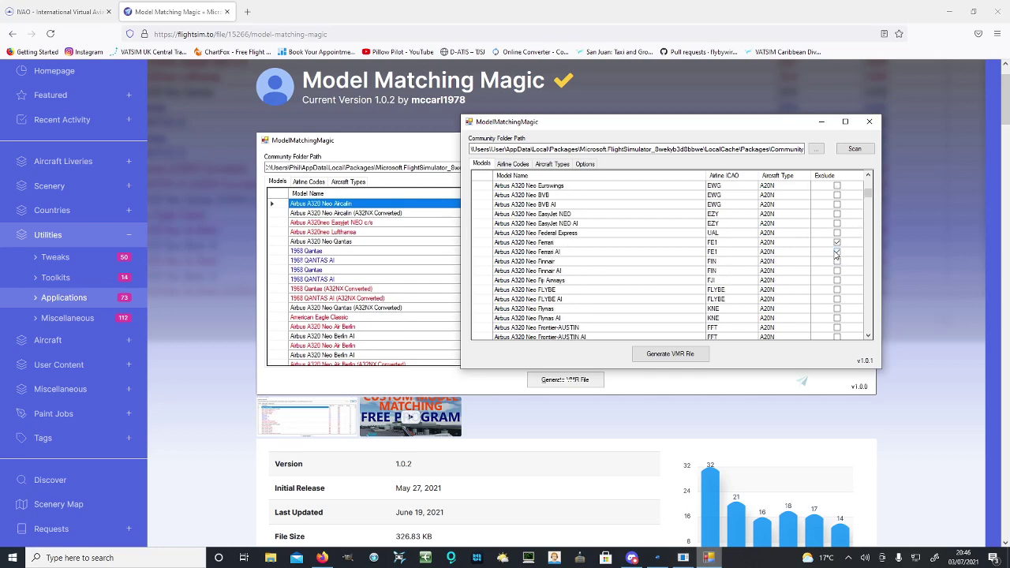
{"action": "scroll", "coordinate": [843, 262], "scroll_direction": "down", "scroll_amount": 12}
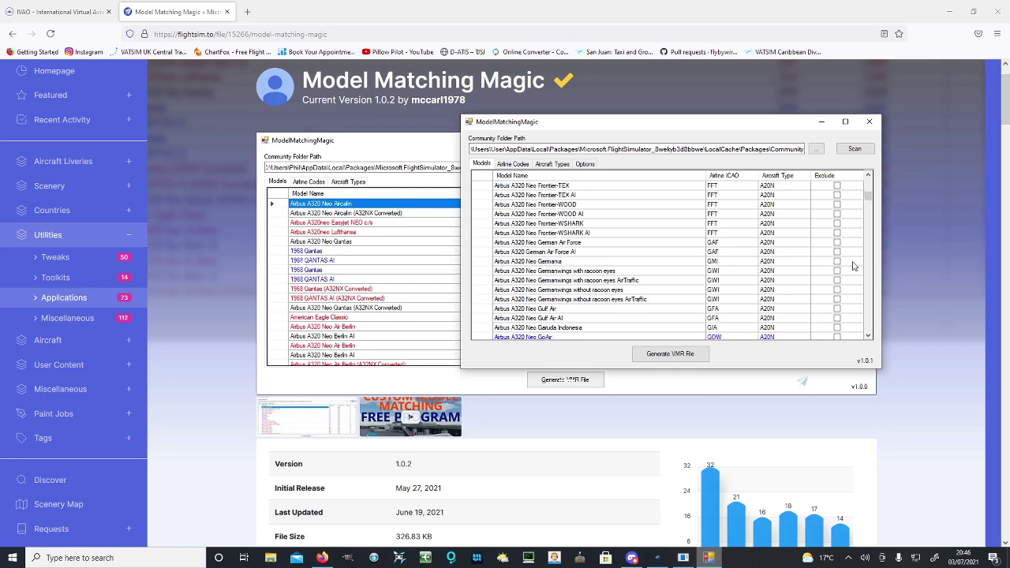
{"action": "scroll", "coordinate": [847, 262], "scroll_direction": "down", "scroll_amount": 15}
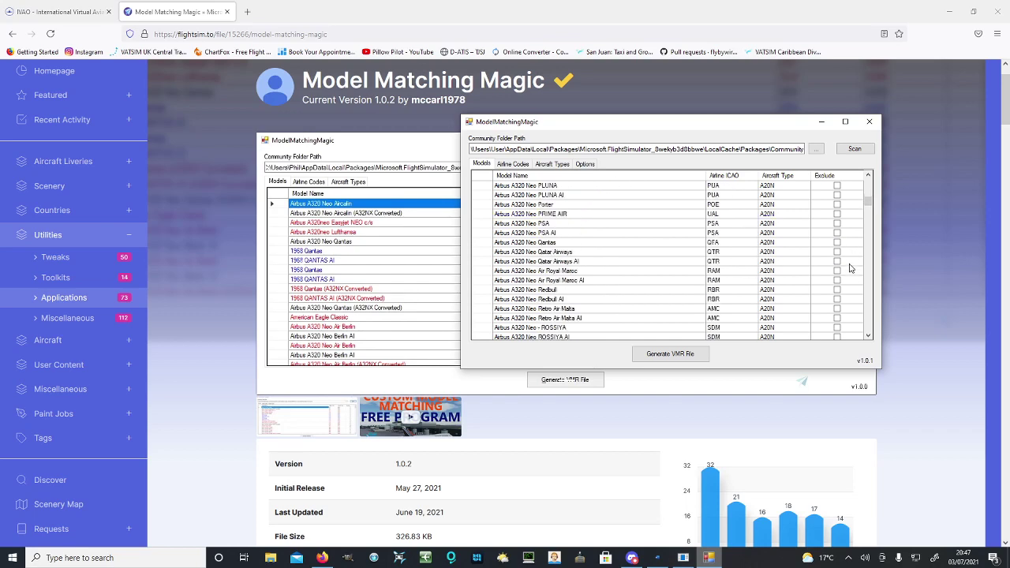
{"action": "scroll", "coordinate": [849, 268], "scroll_direction": "up", "scroll_amount": 8}
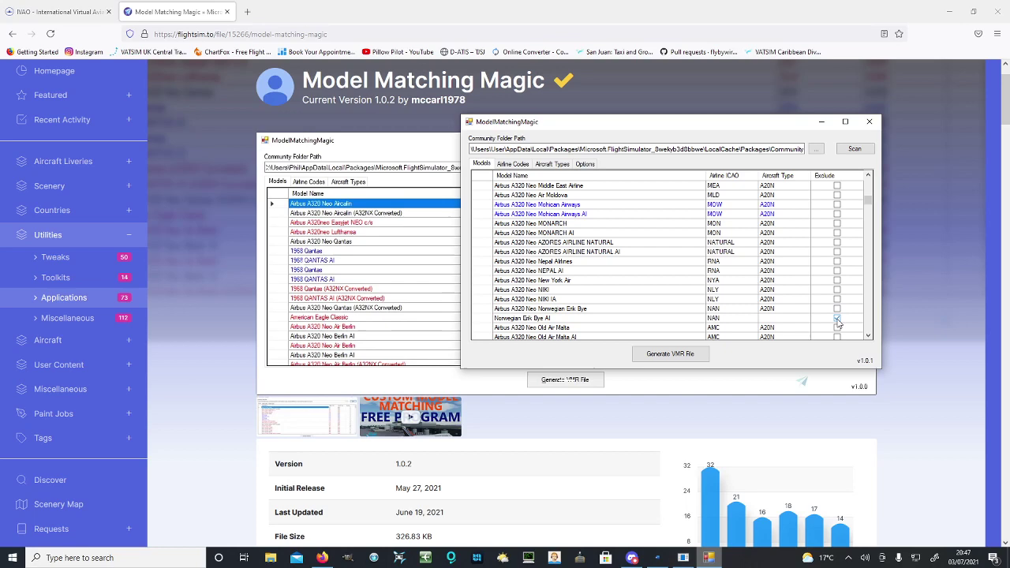
{"action": "scroll", "coordinate": [640, 266], "scroll_direction": "up", "scroll_amount": 7}
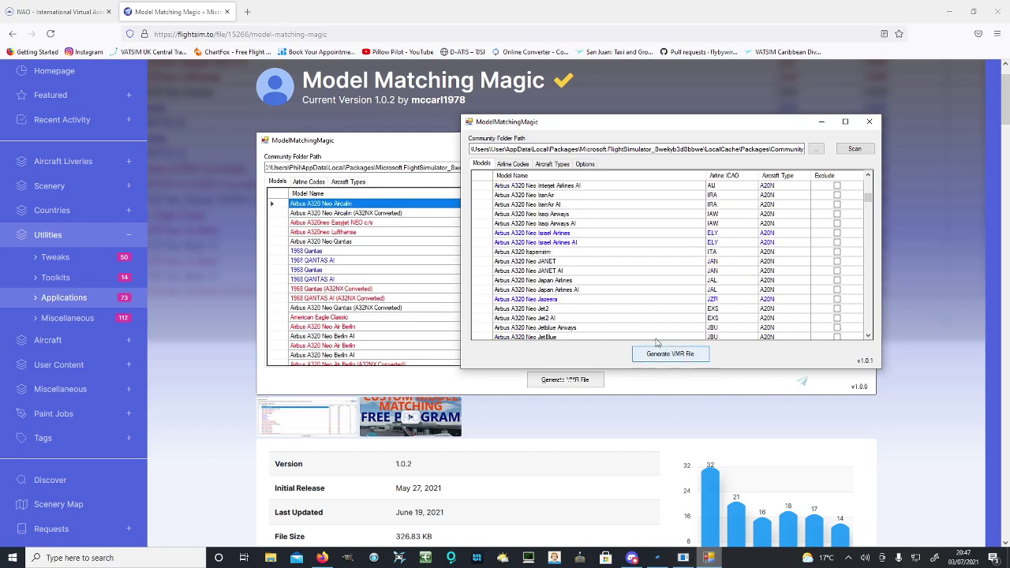
Step: Show the ModelMatchingMagic folder in File Explorer, generate the VMR file in ModelMatchingMagic, and dismiss the message
{"action": "left_click", "coordinate": [270, 558]}
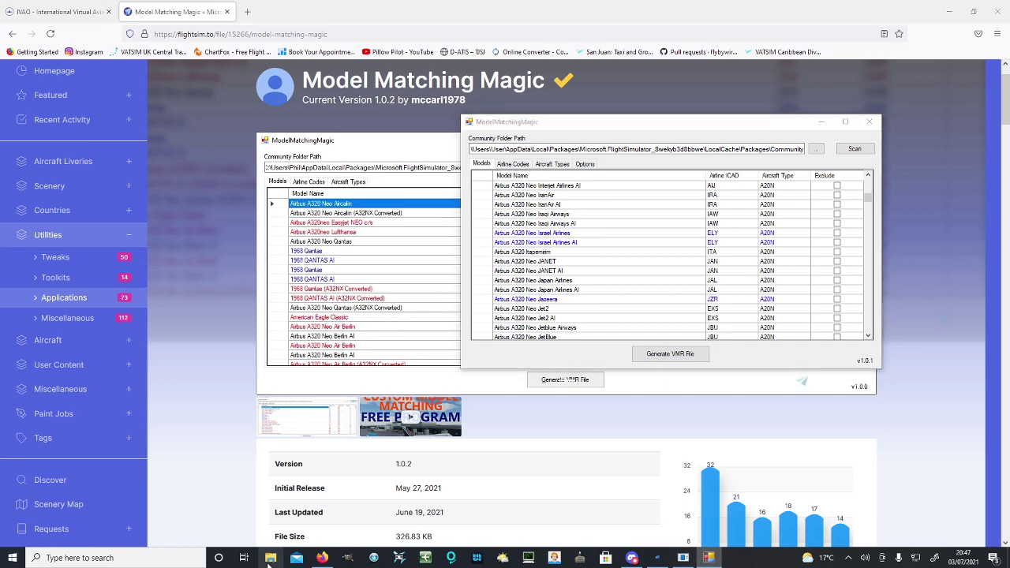
{"action": "left_click_drag", "start_coordinate": [481, 178], "coordinate": [0, 214]}
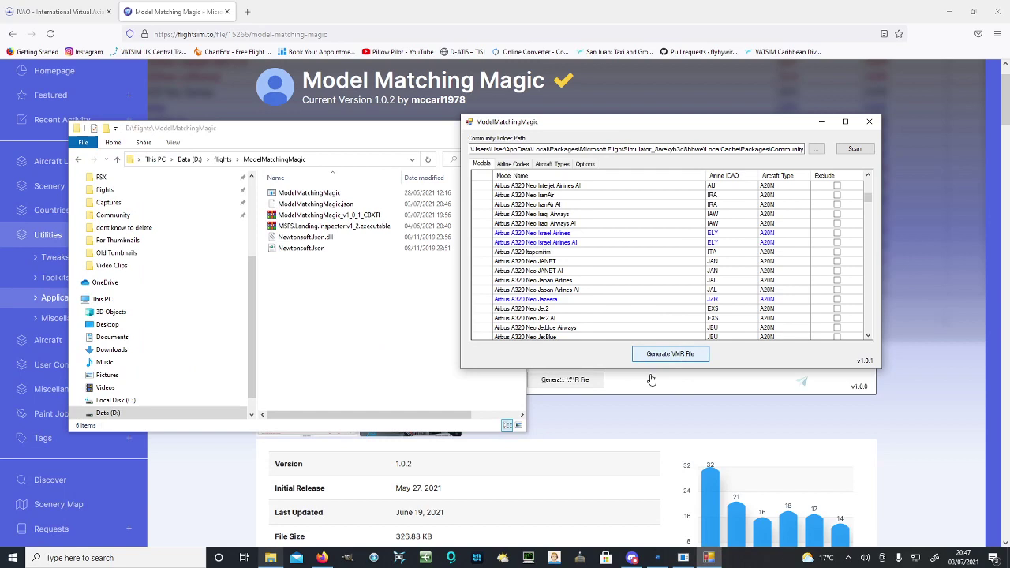
{"action": "left_click", "coordinate": [670, 354]}
{"action": "left_click", "coordinate": [543, 318]}
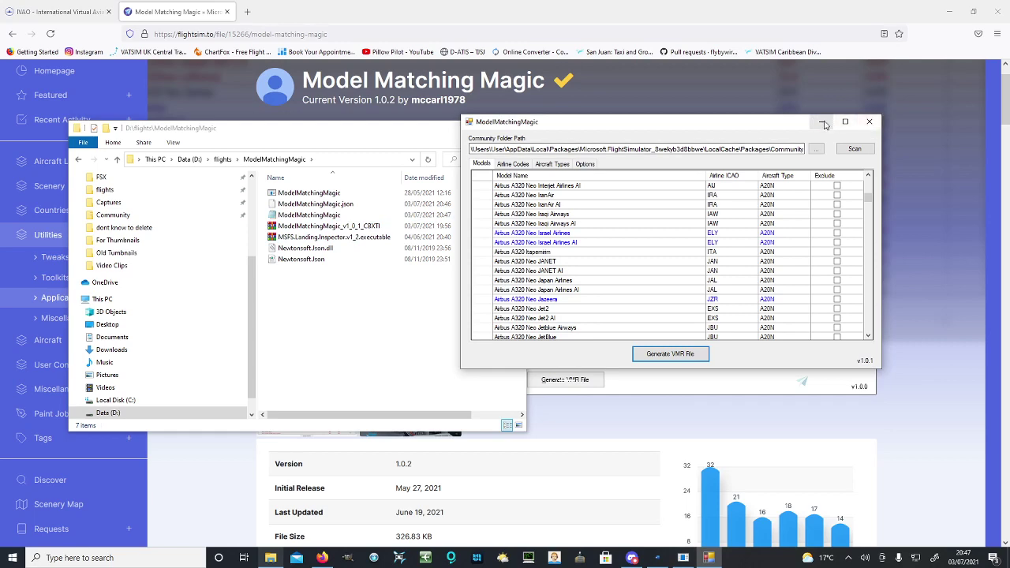
Step: Close ModelMatchingMagic, try to move the generated VMR file into the vPilot folder, view that folder, and close File Explorer
{"action": "left_click", "coordinate": [869, 120]}
{"action": "left_click_drag", "start_coordinate": [300, 128], "coordinate": [616, 120]}
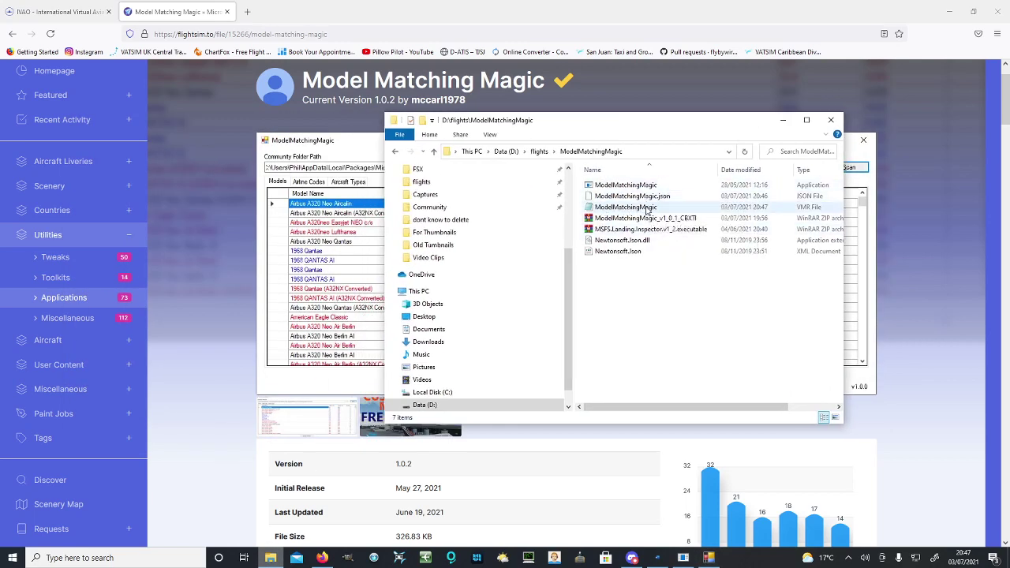
{"action": "scroll", "coordinate": [445, 203], "scroll_direction": "up", "scroll_amount": 3}
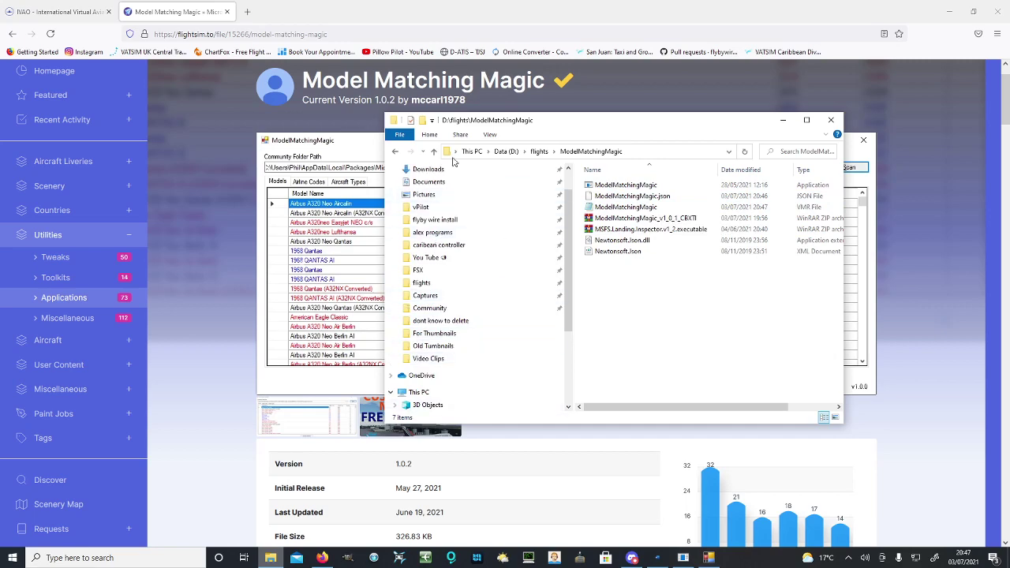
{"action": "left_click_drag", "start_coordinate": [646, 211], "coordinate": [485, 215]}
{"action": "left_click", "coordinate": [473, 210]}
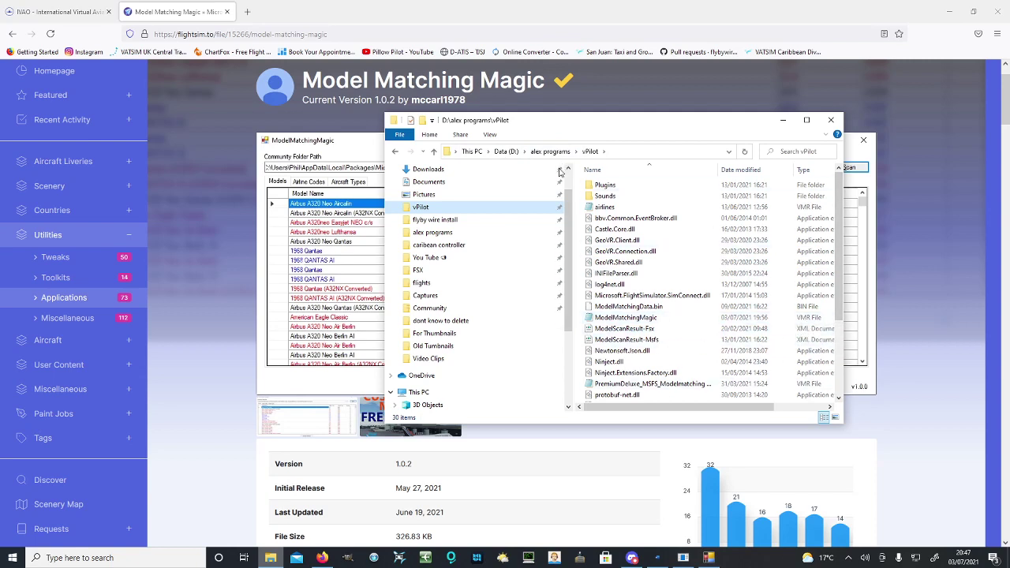
{"action": "left_click", "coordinate": [831, 120]}
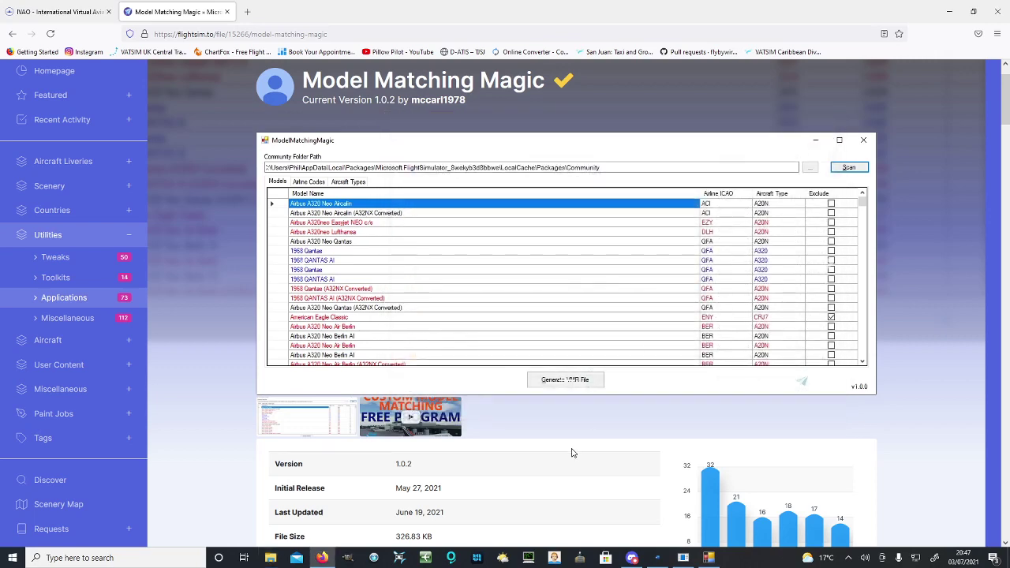
Step: Launch vPilot and open the Custom Rules settings for MSFS model matching
{"action": "right_click", "coordinate": [373, 558]}
{"action": "right_click", "coordinate": [384, 518]}
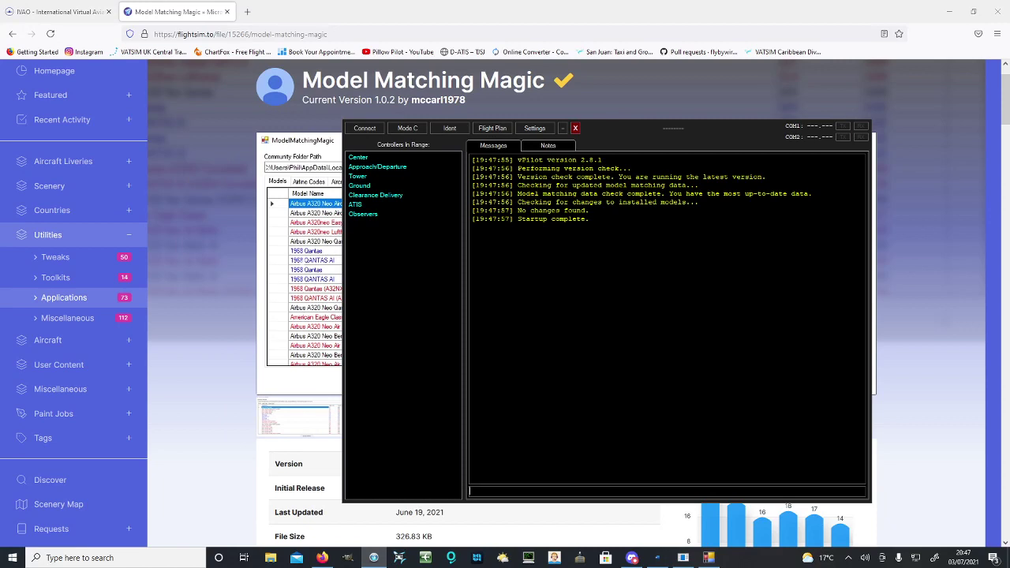
{"action": "left_click", "coordinate": [534, 128]}
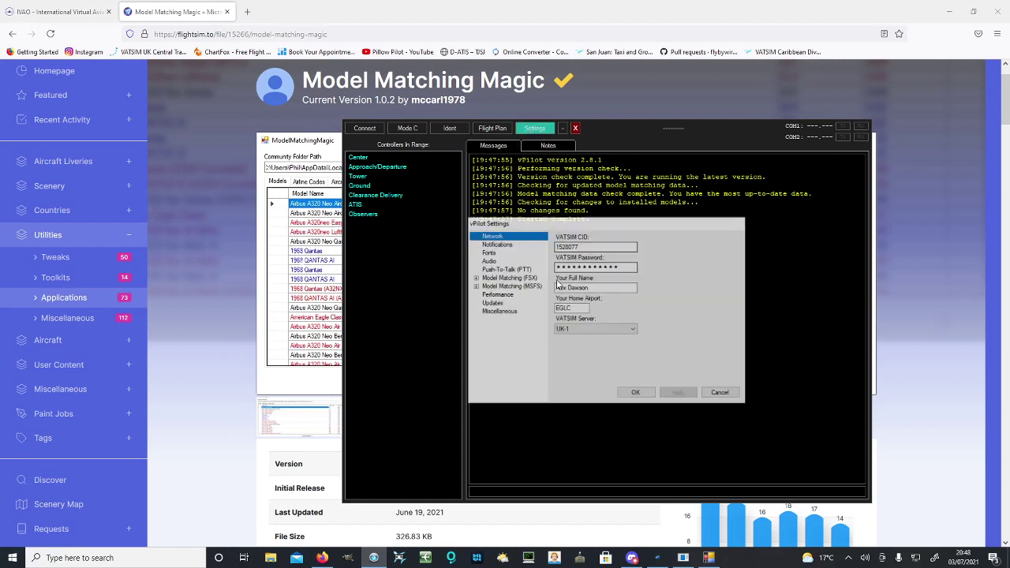
{"action": "left_click", "coordinate": [477, 287]}
{"action": "left_click", "coordinate": [475, 287]}
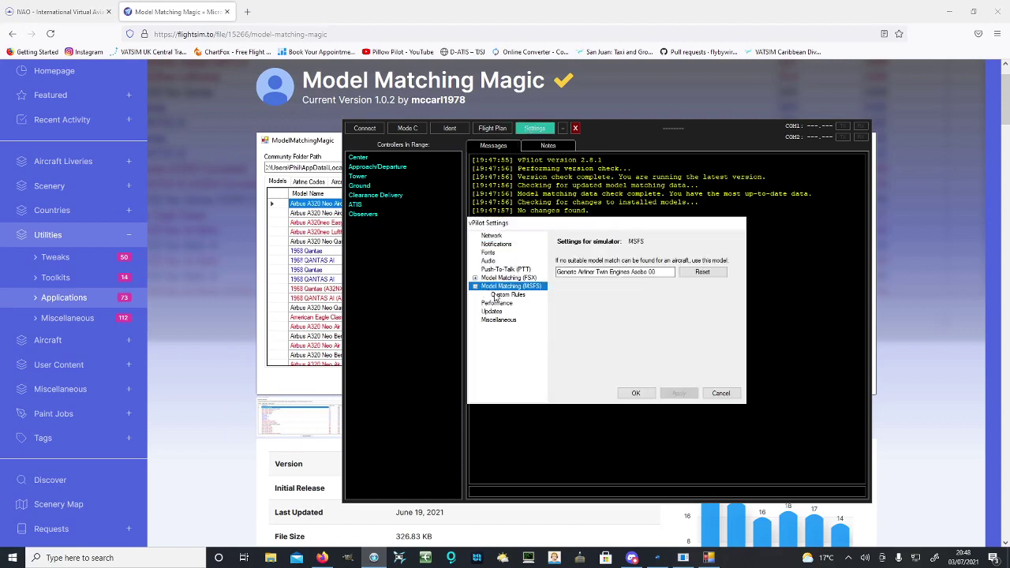
{"action": "left_click", "coordinate": [496, 296]}
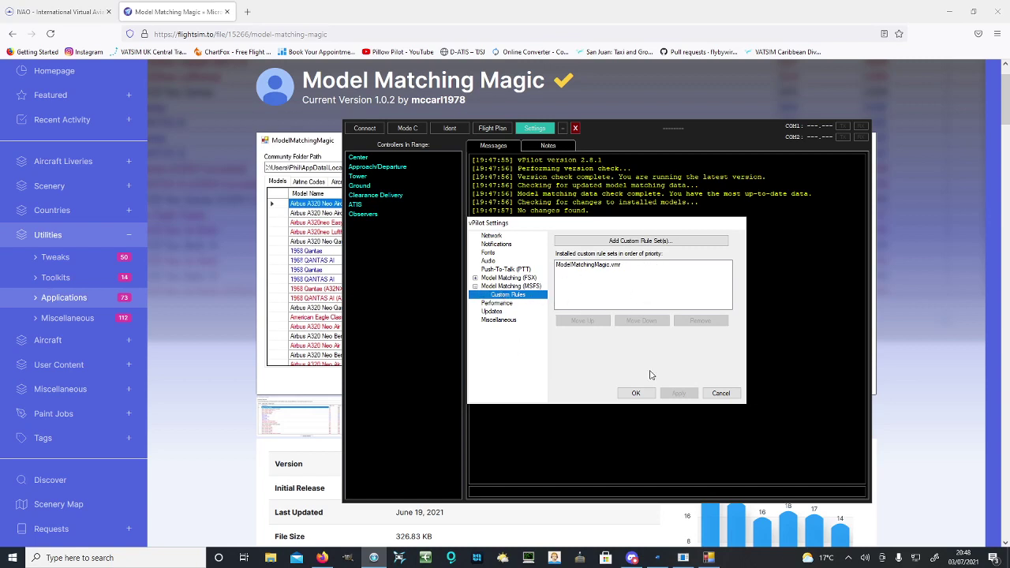
Step: Browse the vPilot folder for available custom model matching rule sets and leave without adding one
{"action": "left_click", "coordinate": [683, 244]}
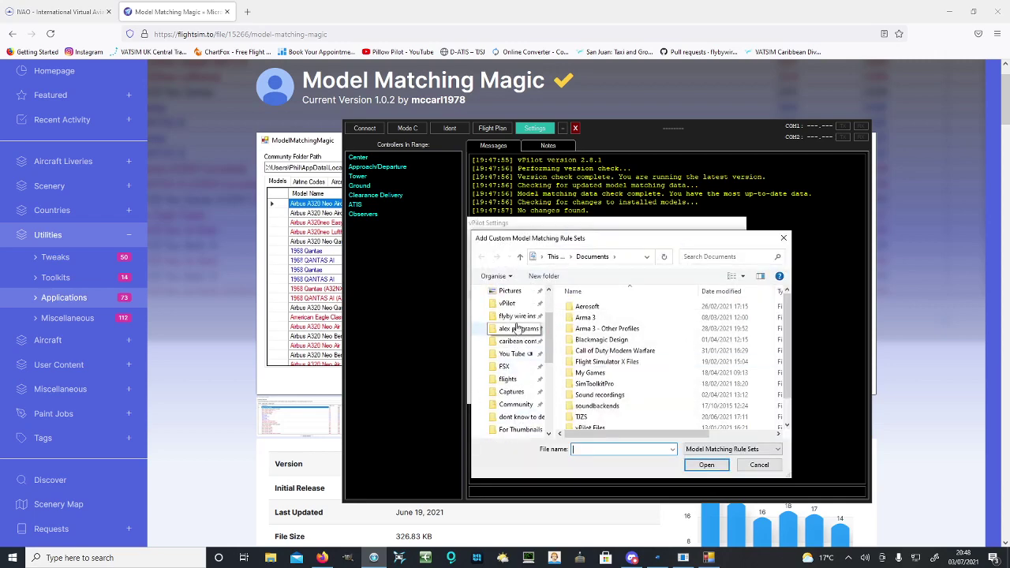
{"action": "left_click", "coordinate": [509, 309]}
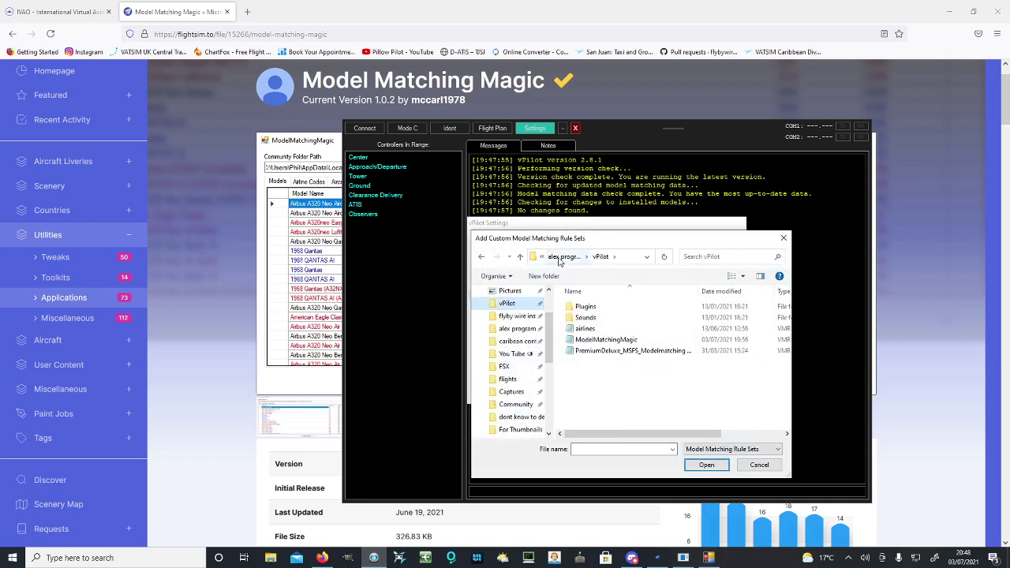
{"action": "left_click_drag", "start_coordinate": [566, 238], "coordinate": [536, 147]}
{"action": "mouse_move", "coordinate": [597, 292]}
{"action": "left_mouse_down"}
{"action": "mouse_move", "coordinate": [631, 222]}
{"action": "mouse_move", "coordinate": [600, 310]}
{"action": "left_mouse_up"}
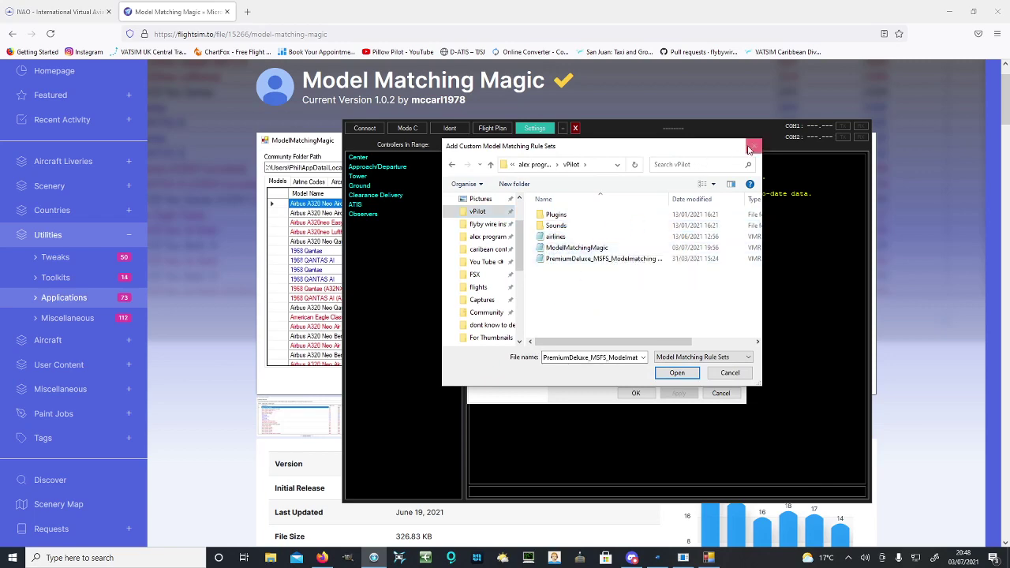
{"action": "left_click", "coordinate": [753, 146]}
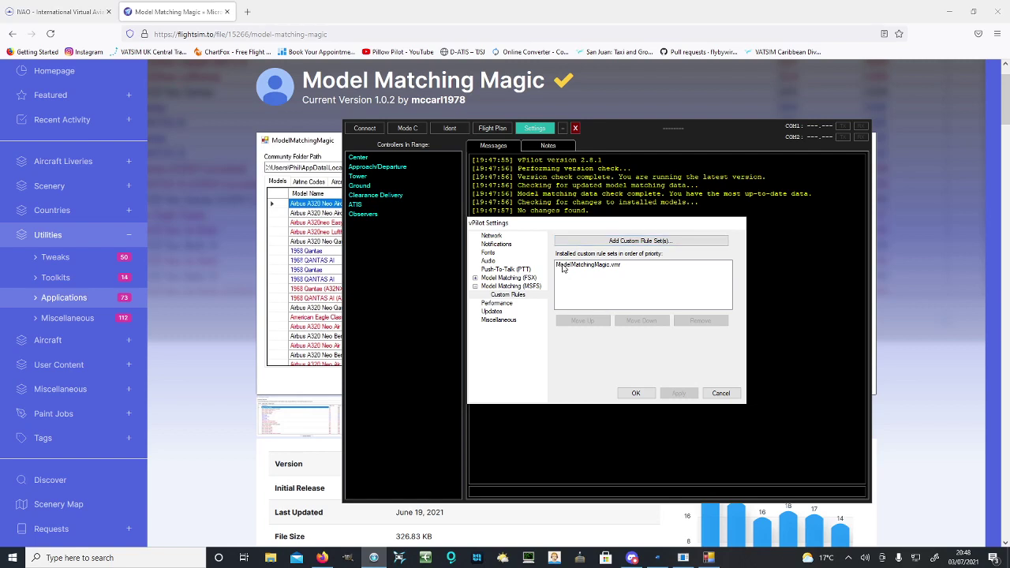
Step: Select ModelMatchingMagic.vmr in the installed custom rule sets, accept the settings, and close vPilot
{"action": "left_click", "coordinate": [563, 268]}
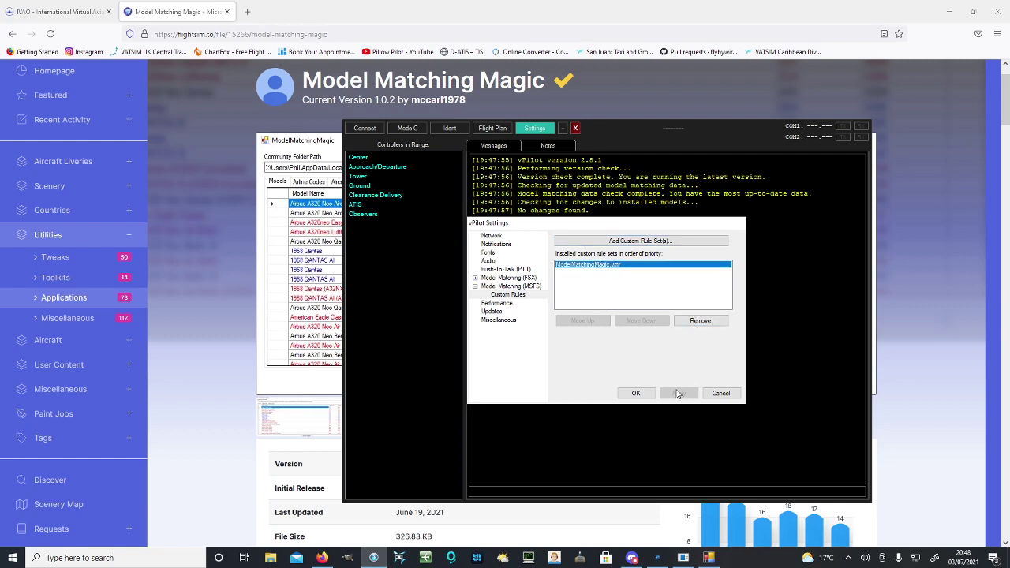
{"action": "left_click", "coordinate": [636, 393]}
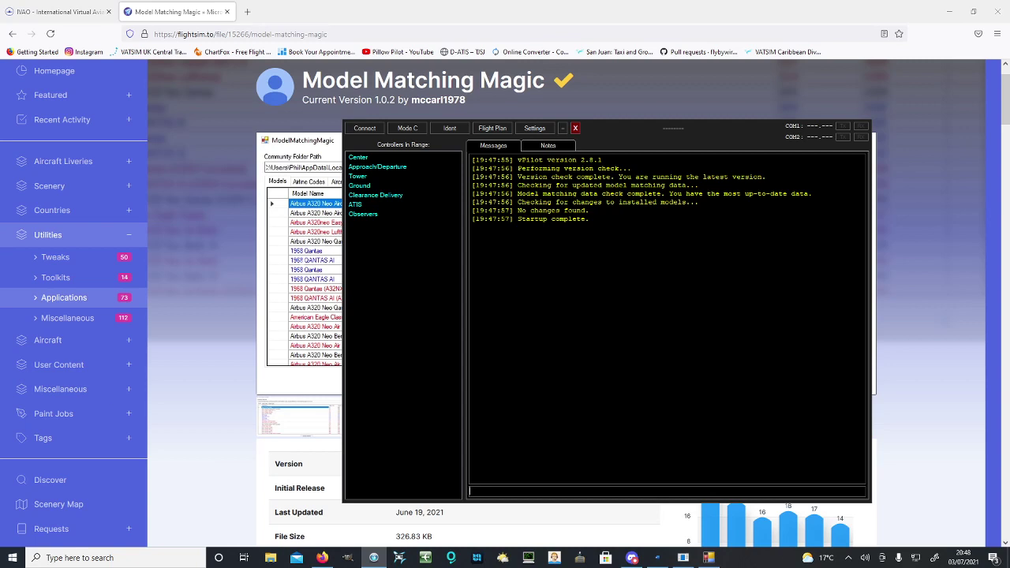
{"action": "left_click", "coordinate": [575, 129]}
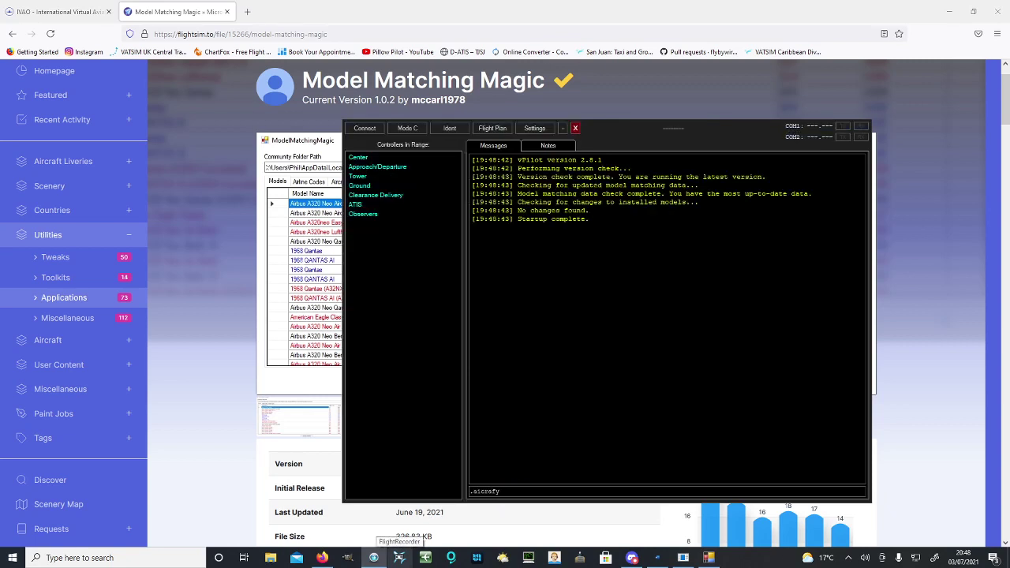
Step: Run the .aircraft command in vPilot, bring the vPilot Aircraft window into full view, close it, and minimise vPilot
{"action": "key", "text": "Return"}
{"action": "type", "text": "."}
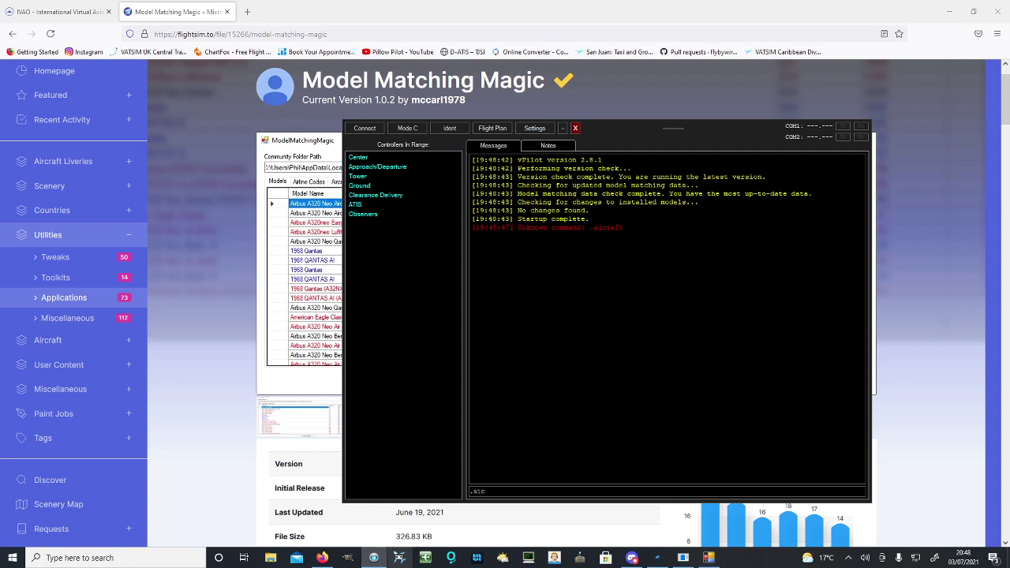
{"action": "type", "text": "aircraft"}
{"action": "key", "text": "Return"}
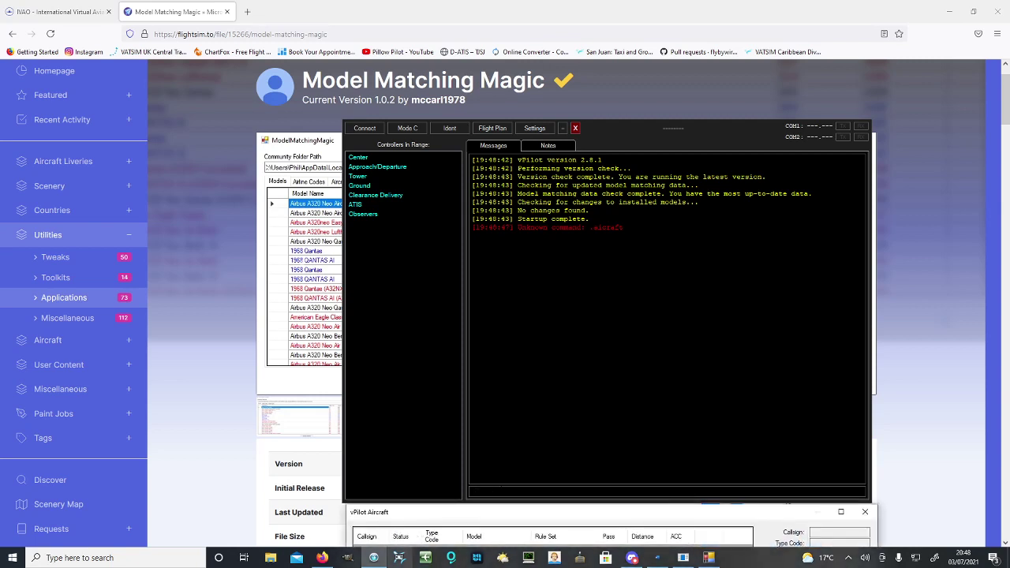
{"action": "left_click_drag", "start_coordinate": [491, 520], "coordinate": [500, 177]}
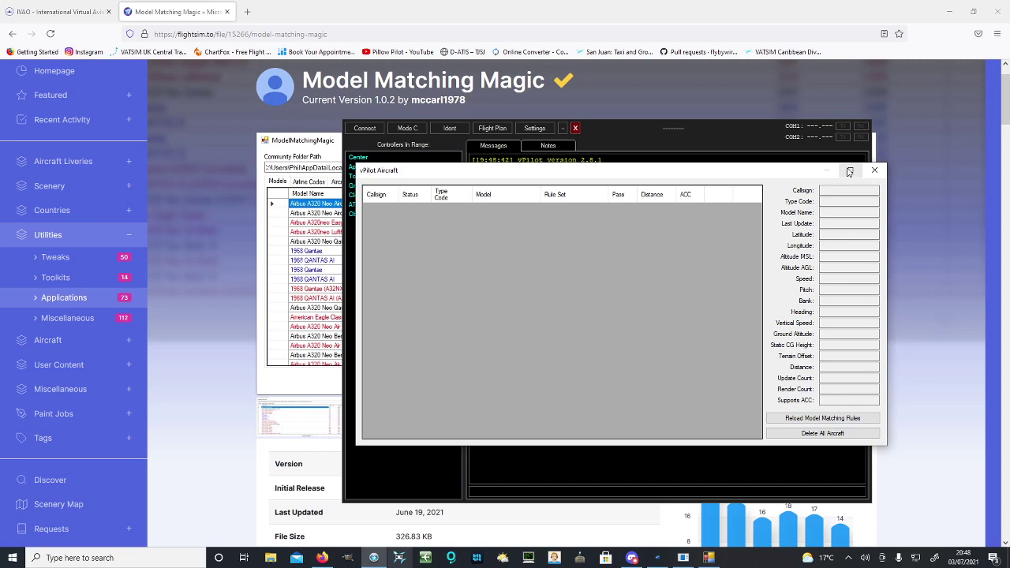
{"action": "left_click", "coordinate": [874, 170]}
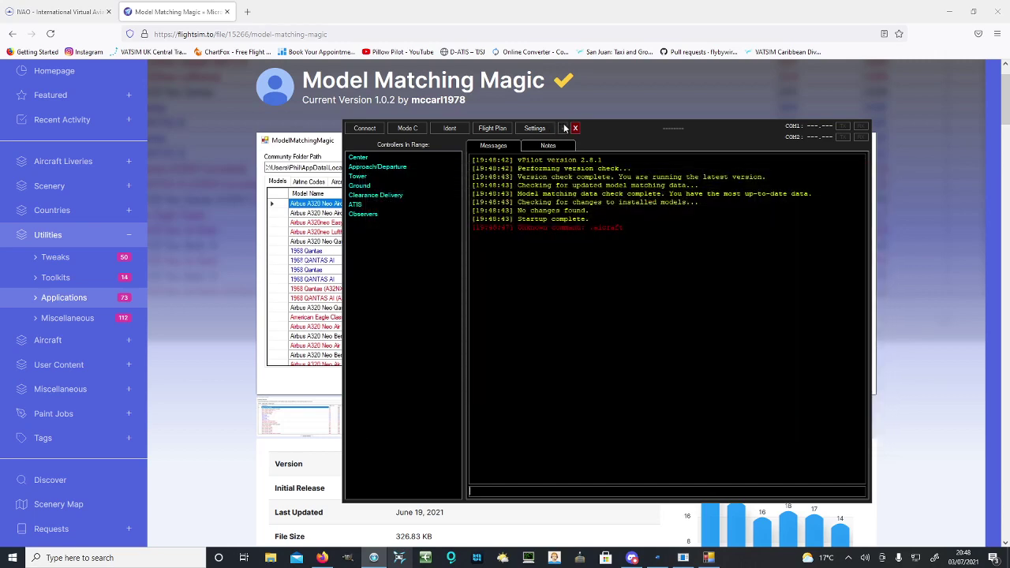
{"action": "left_click", "coordinate": [566, 128]}
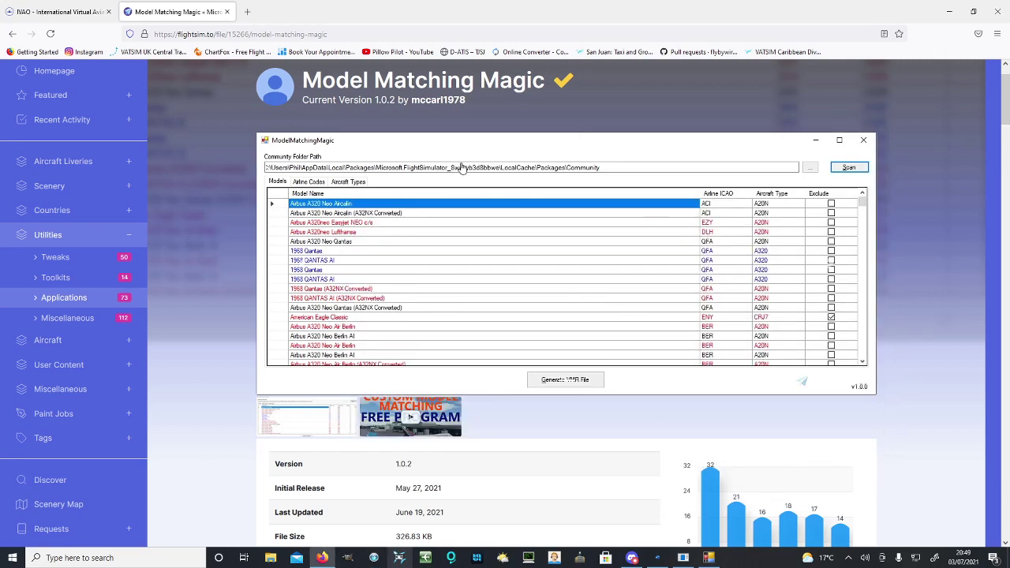
{"action": "scroll", "coordinate": [584, 394], "scroll_direction": "up", "scroll_amount": 1}
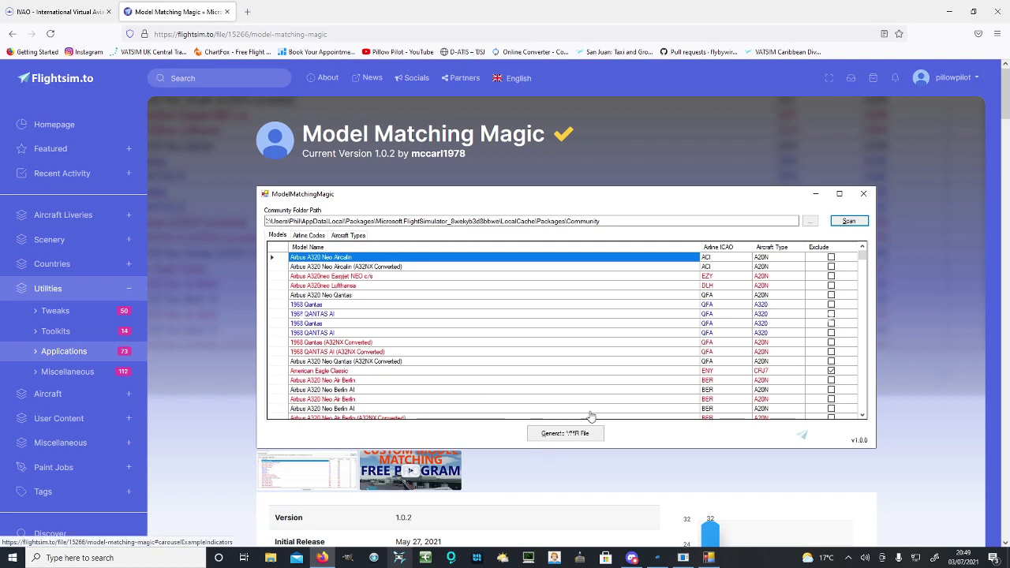
{"action": "left_click", "coordinate": [848, 561]}
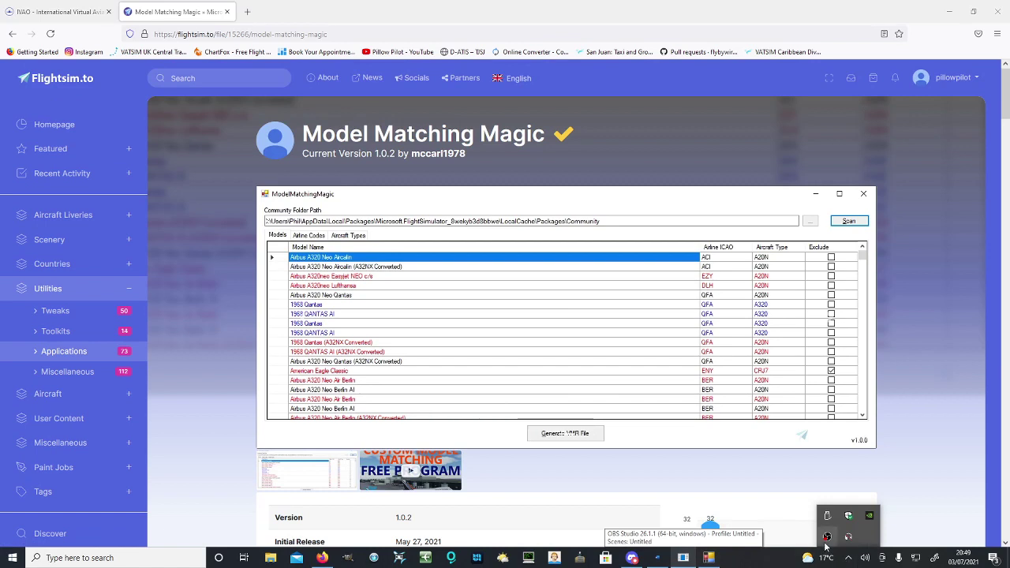
{"action": "left_click", "coordinate": [616, 470]}
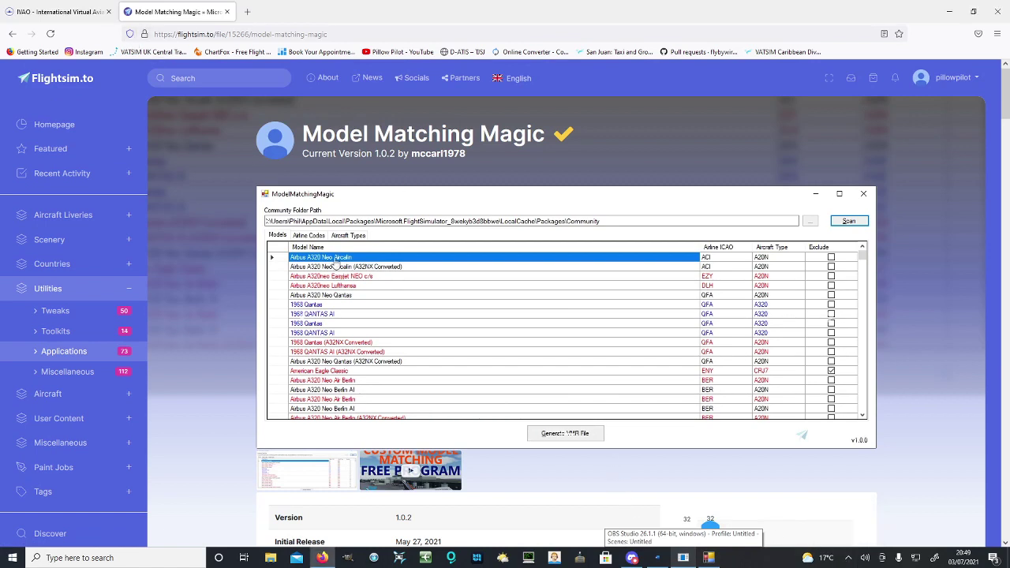